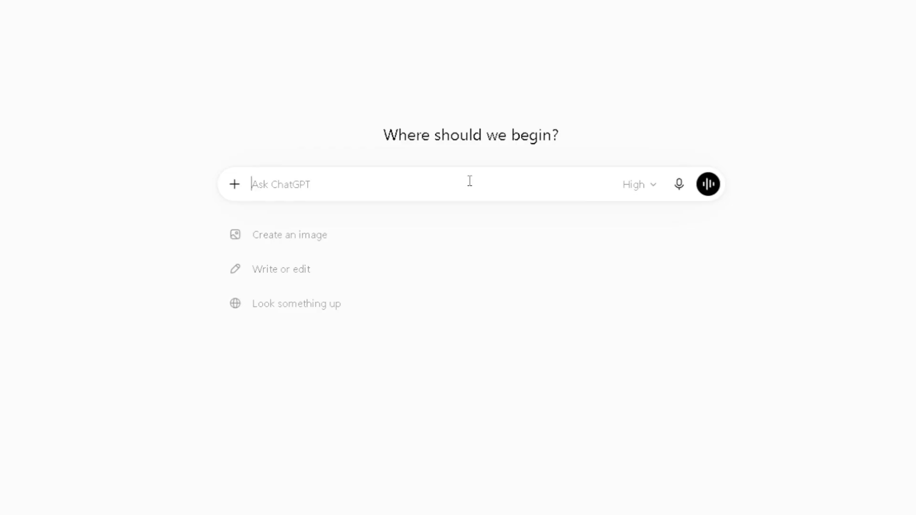
Begin the message: "i want to create a scene and i need a prompt to go from text to image on openart.ai.".
{"action": "type", "text": "i wan"}
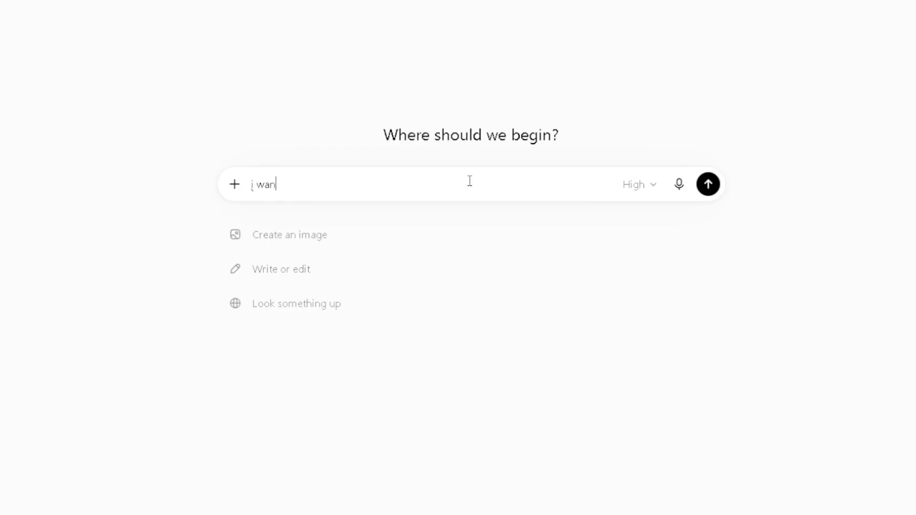
{"action": "type", "text": "t to create a s"}
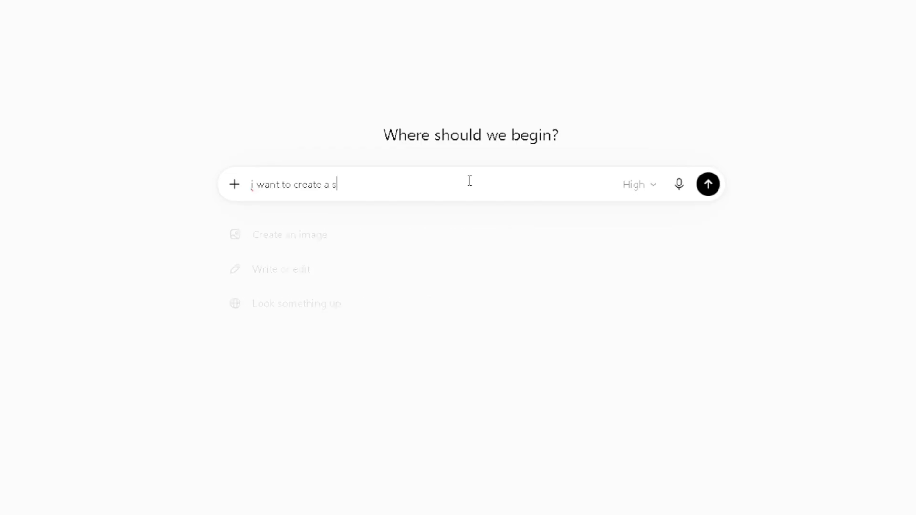
{"action": "type", "text": "cene "}
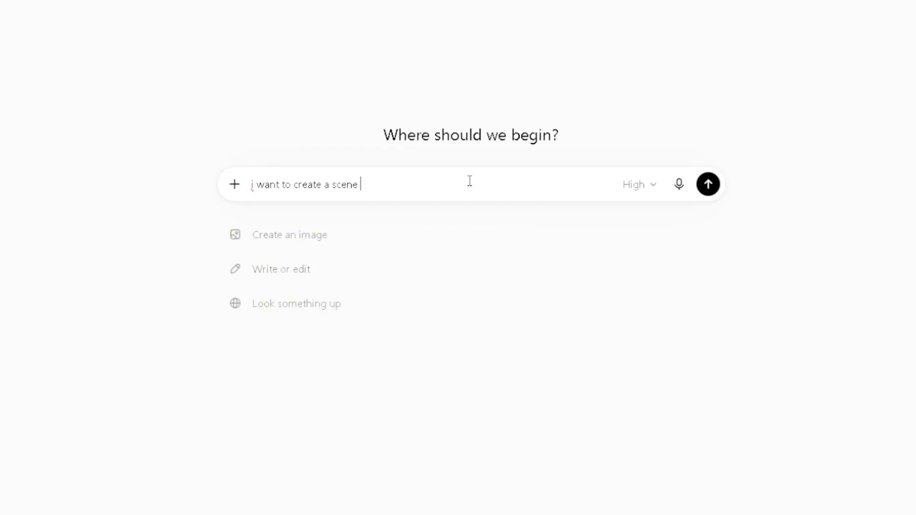
{"action": "type", "text": "tand i need a prompt to go "}
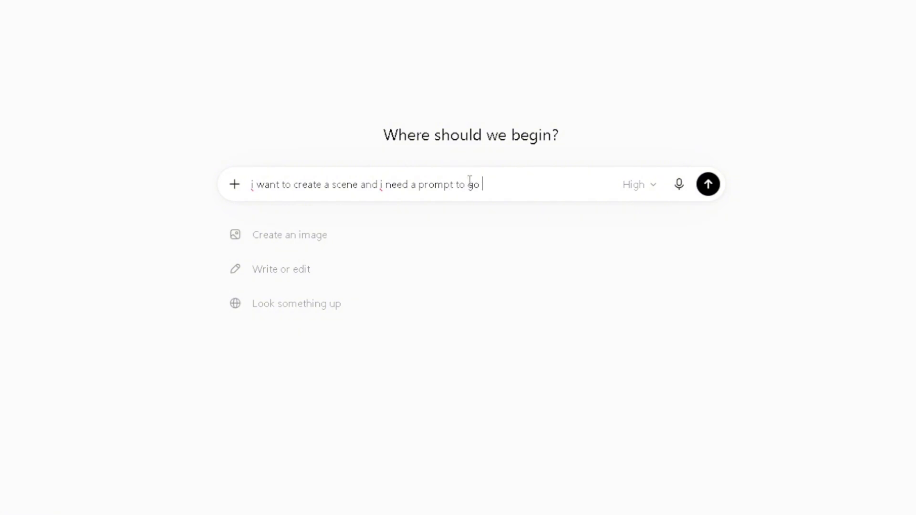
{"action": "type", "text": "from text to image on open"}
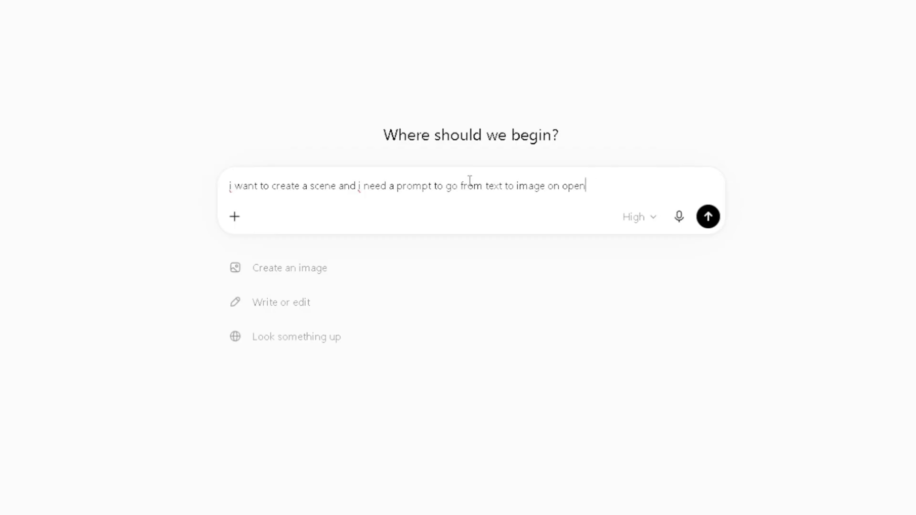
{"action": "type", "text": " aart.ai.  in the promt"}
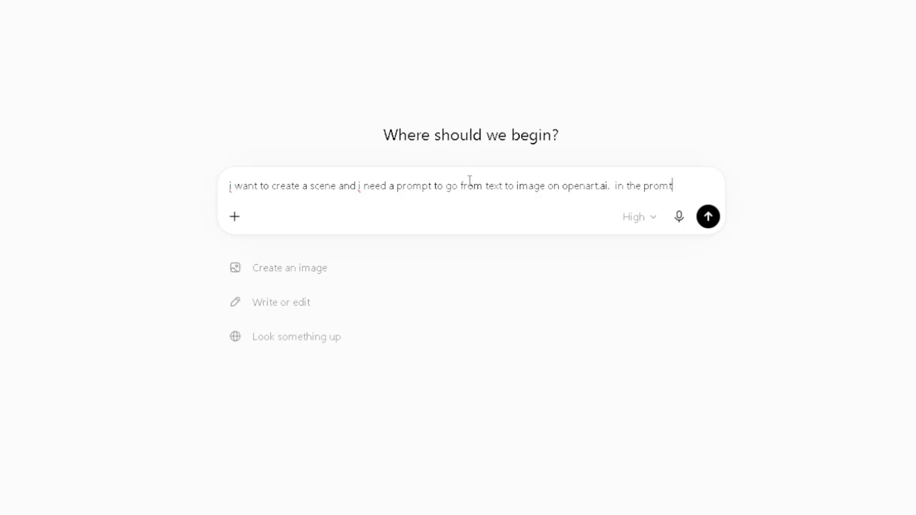
Add "in the prompt i want a medieval hero similar to a knight," to the message, with the spelling of medieval corrected.
{"action": "key", "text": "BackSpace"}
{"action": "type", "text": "pt i want th"}
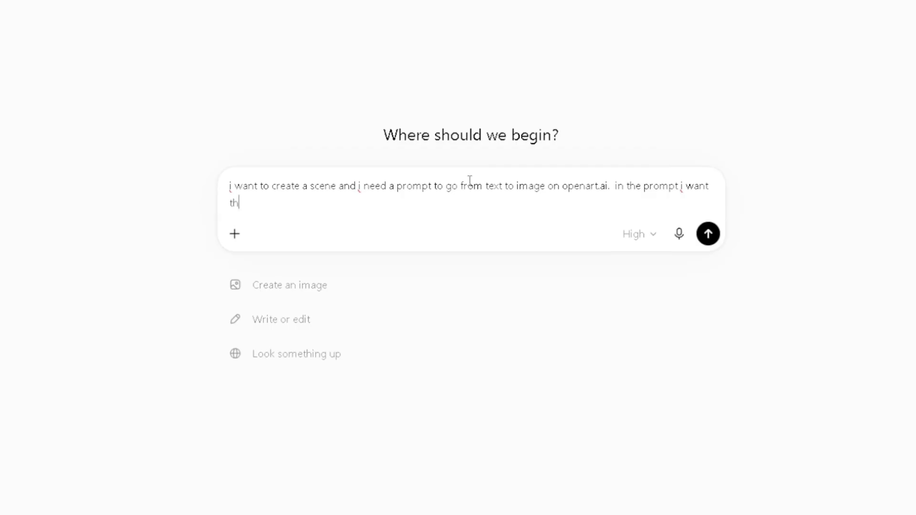
{"action": "key", "text": "BackSpace"}
{"action": "key", "text": "BackSpace"}
{"action": "type", "text": "a mid"}
{"action": "type", "text": "ev"}
{"action": "key", "text": "BackSpace"}
{"action": "key", "text": "BackSpace"}
{"action": "type", "text": "ievie"}
{"action": "key", "text": "BackSpace"}
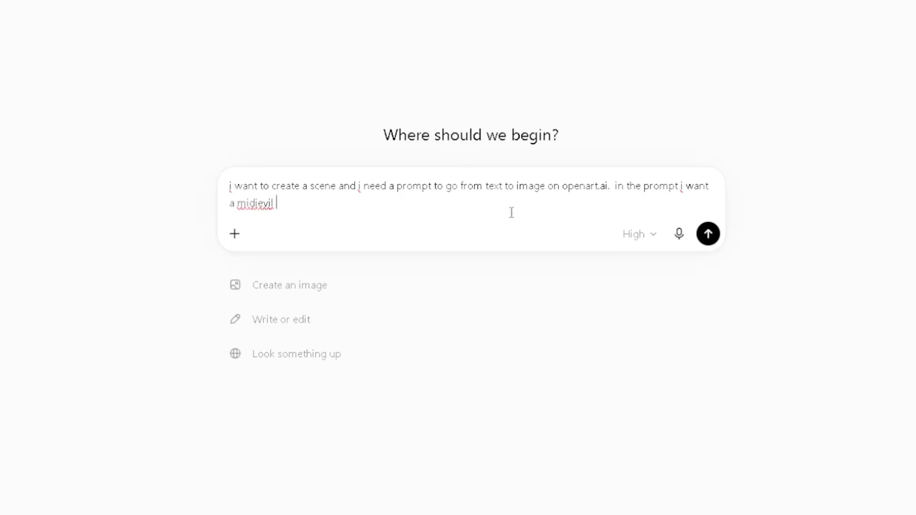
{"action": "left_click", "coordinate": [247, 203]}
{"action": "left_click", "coordinate": [276, 263]}
{"action": "type", "text": "hero s"}
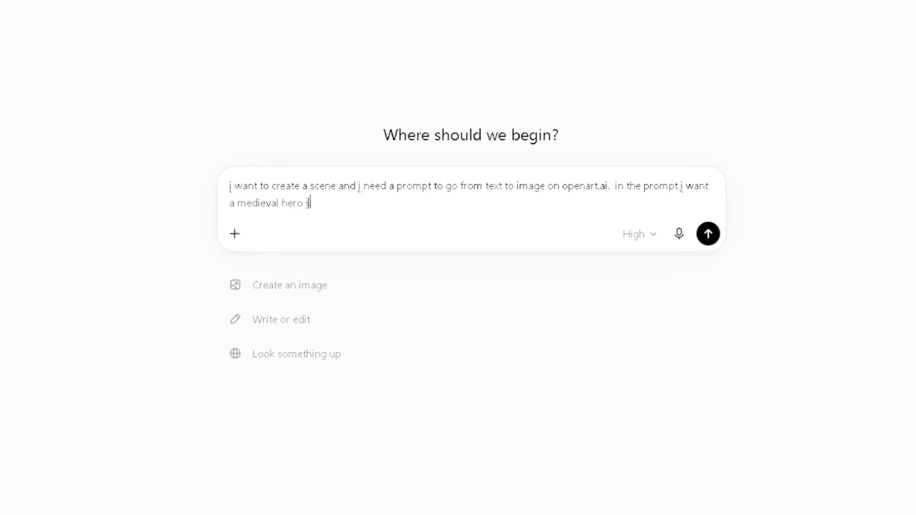
{"action": "type", "text": "imilar to a knight, with yell"}
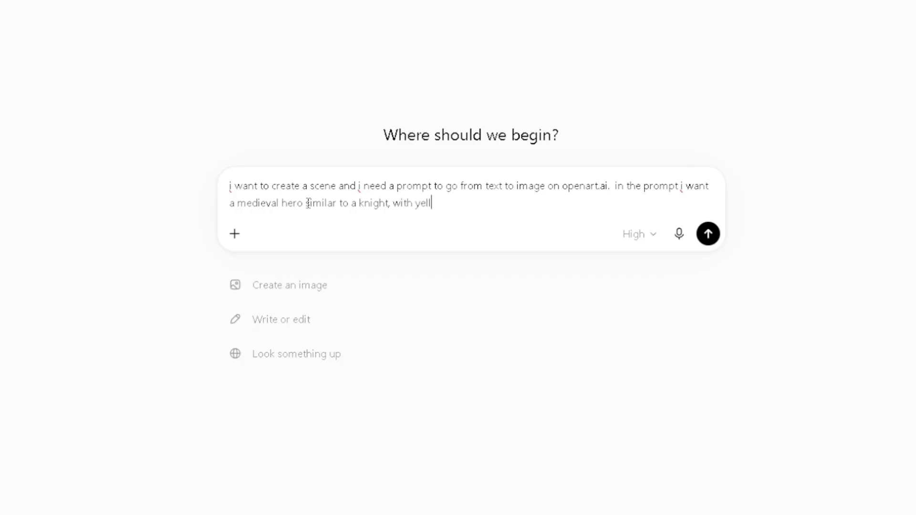
{"action": "type", "text": "ow he"}
{"action": "type", "text": "ir, body armor"}
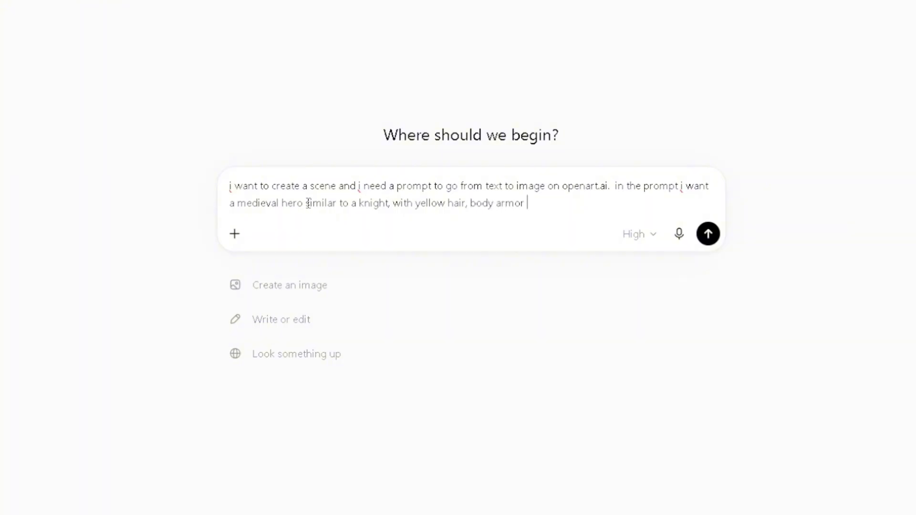
Continue the hero's description with "with yellow hair, body armor, a horse in the background, i want".
{"action": "key", "text": "BackSpace"}
{"action": "type", "text": ", a horse in the bac"}
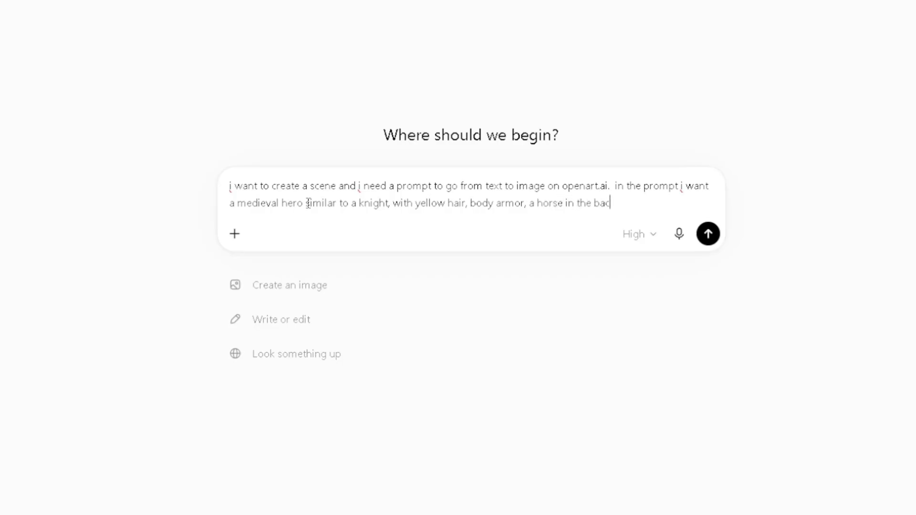
{"action": "type", "text": "kground, i want "}
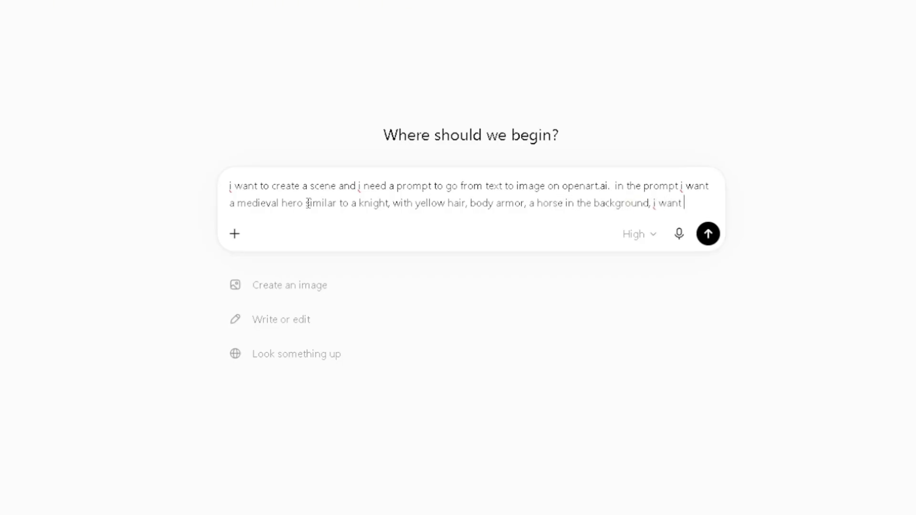
{"action": "type", "text": "him standing behind a big sot"}
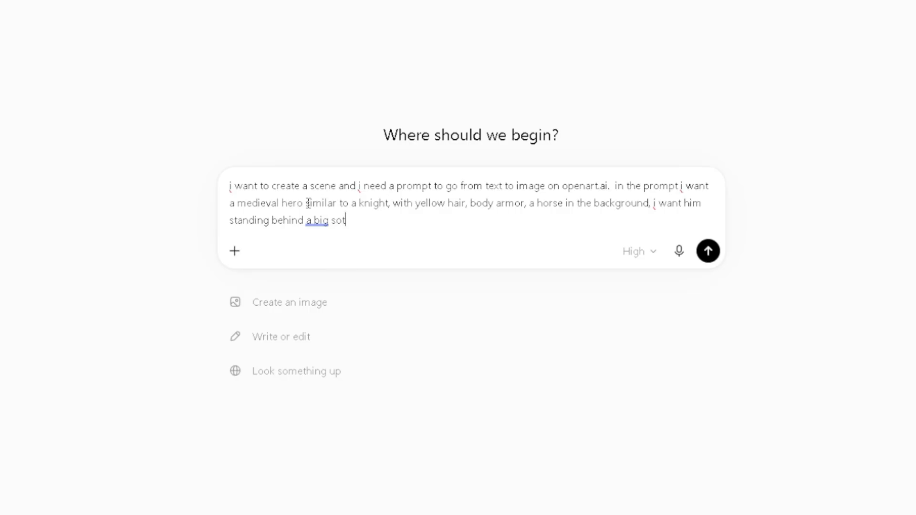
Add "him standing behind a big stone and in the stone is a sword, and our hero is pulling the sword out of the stone.".
{"action": "key", "text": "BackSpace"}
{"action": "type", "text": "tone and in the s"}
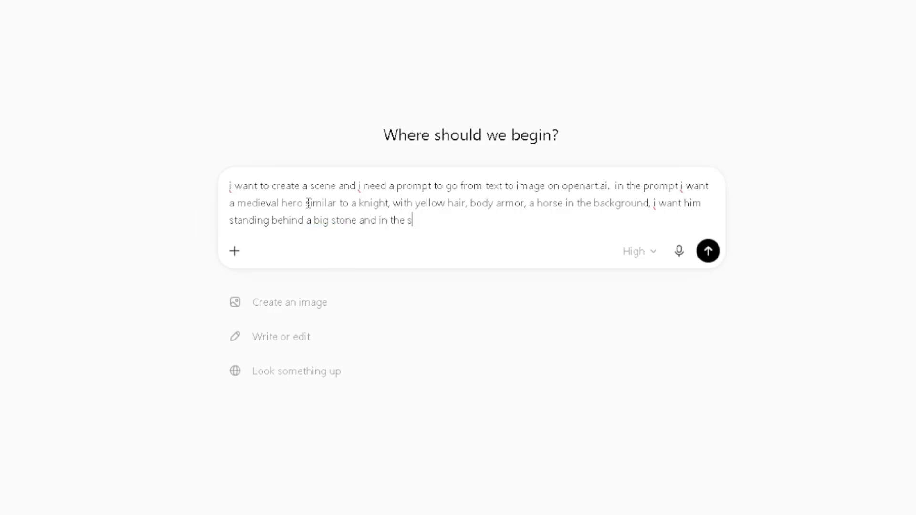
{"action": "type", "text": "tone is a sword, and our hero is "}
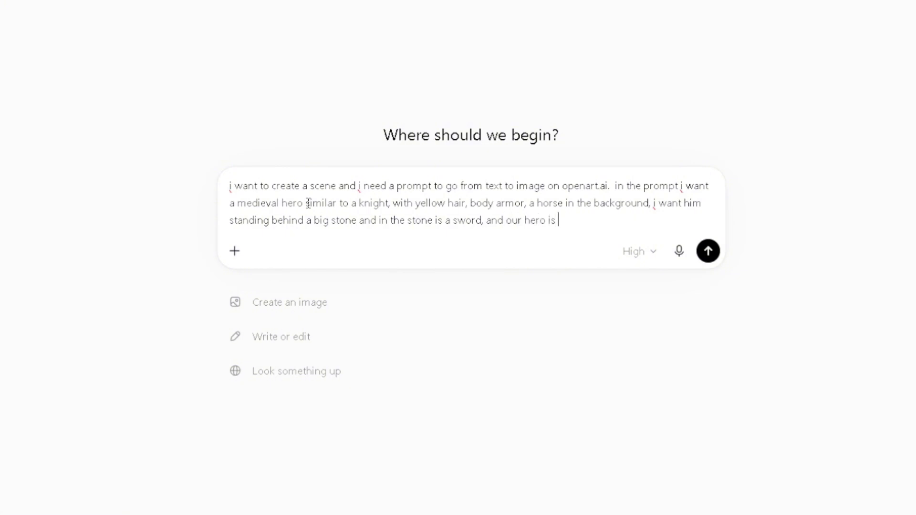
{"action": "type", "text": "pulling the sword out "}
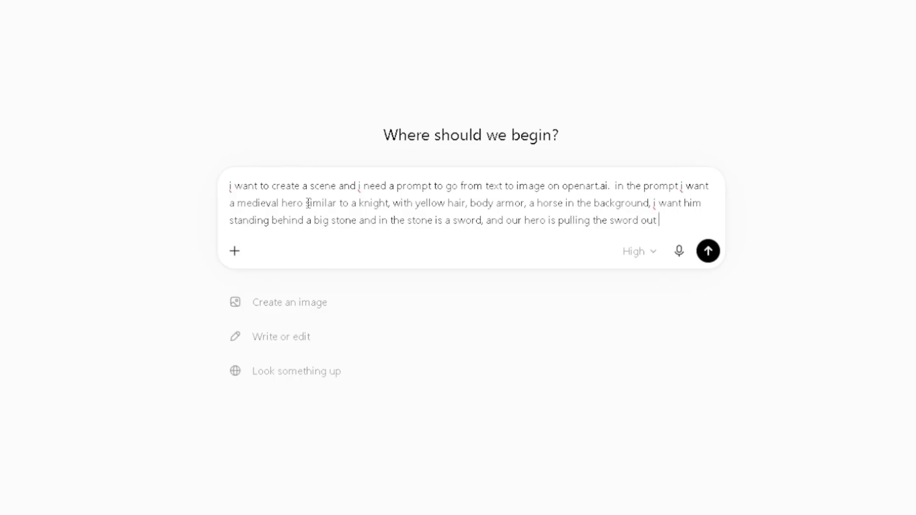
{"action": "type", "text": "of the stone. make this"}
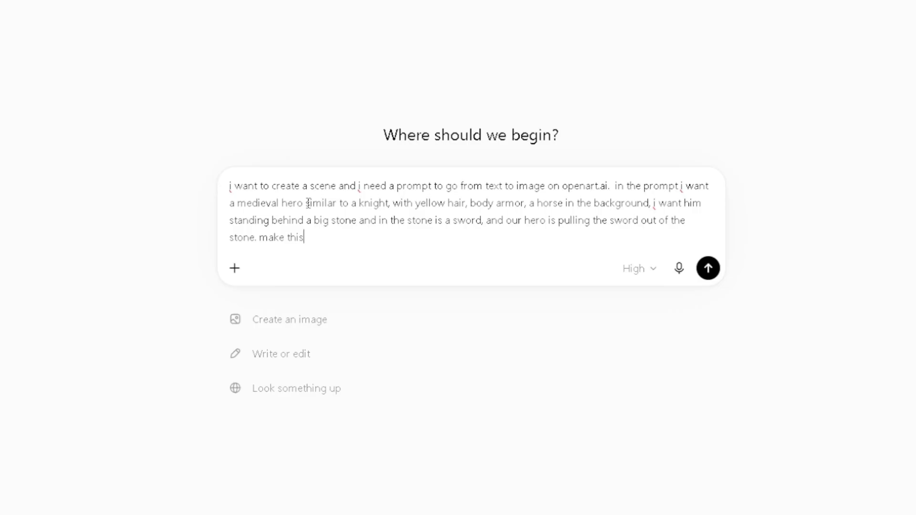
Add the style request "make this pixar animation style" to the message.
{"action": "type", "text": "pixar animation sty"}
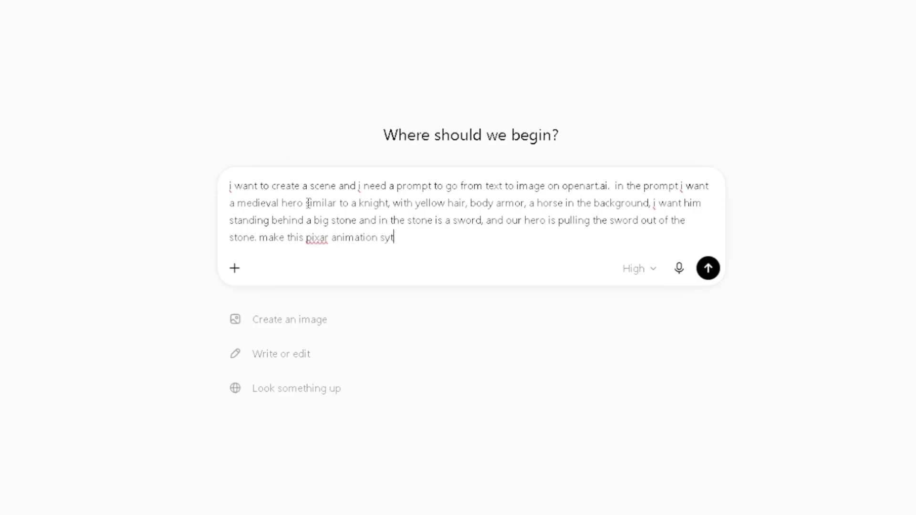
{"action": "key", "text": "BackSpace"}
{"action": "type", "text": "yle, make the scenery "}
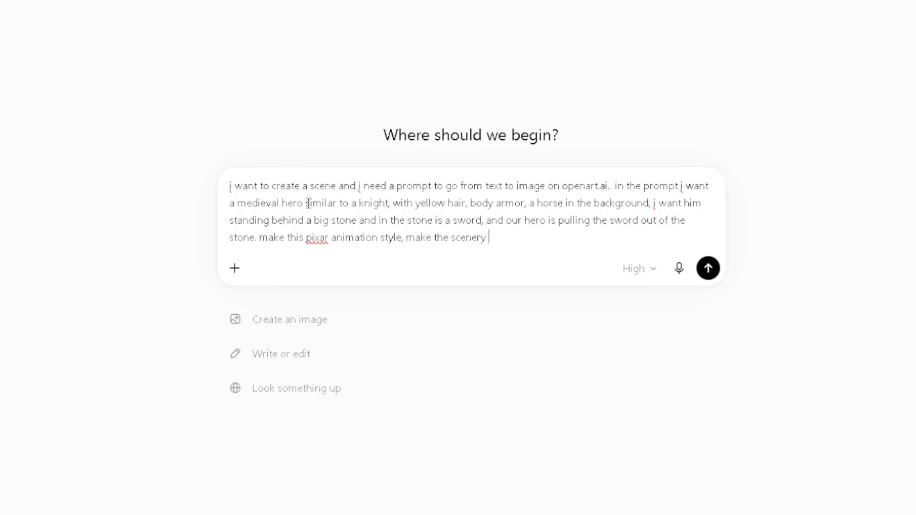
{"action": "type", "text": "a battlefield that looks"}
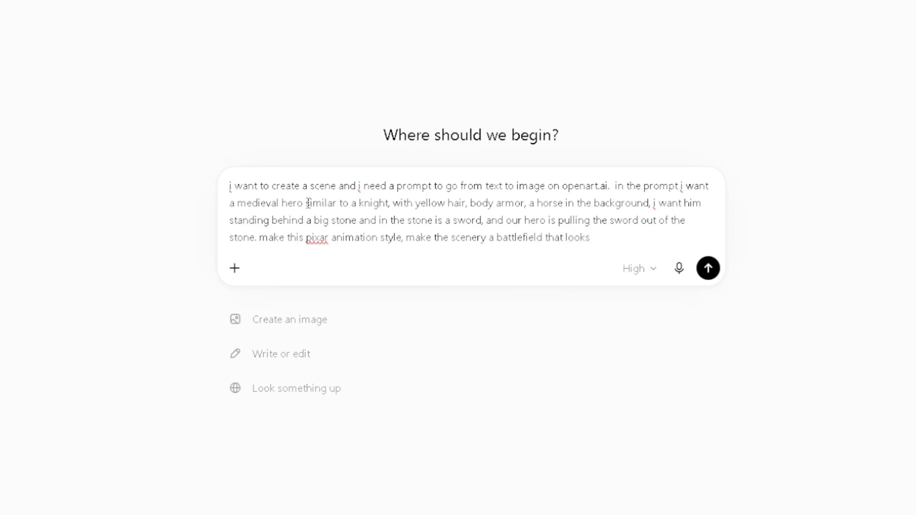
{"action": "type", "text": " like"}
Add the setting ", make the scenery a battlefield that looks like it would after a war" to the message.
{"action": "key", "text": "BackSpace"}
{"action": "type", "text": "ke it would after a war. smo"}
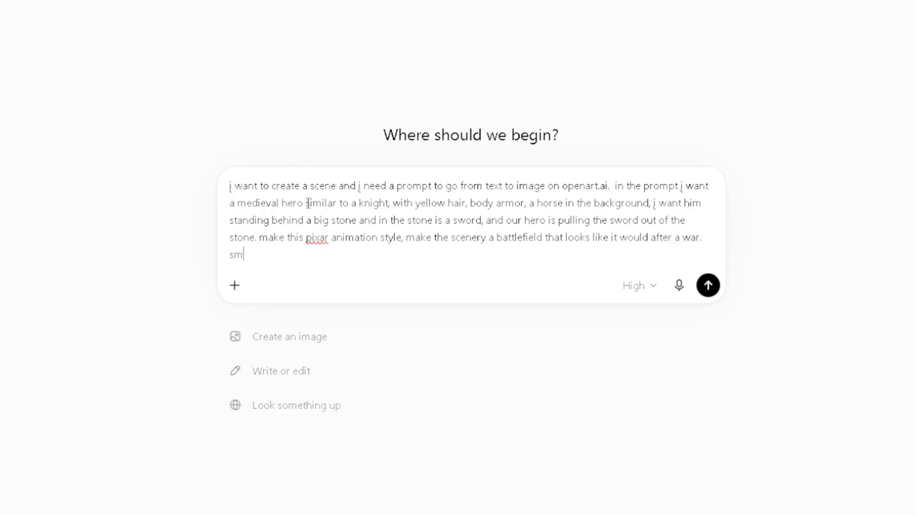
Complete the battlefield description with "with fire and smoke" and send the message.
{"action": "key", "text": "BackSpace"}
{"action": "key", "text": "BackSpace"}
{"action": "key", "text": "BackSpace"}
{"action": "key", "text": "BackSpace"}
{"action": "key", "text": "BackSpace"}
{"action": "type", "text": "with fire and smoke"}
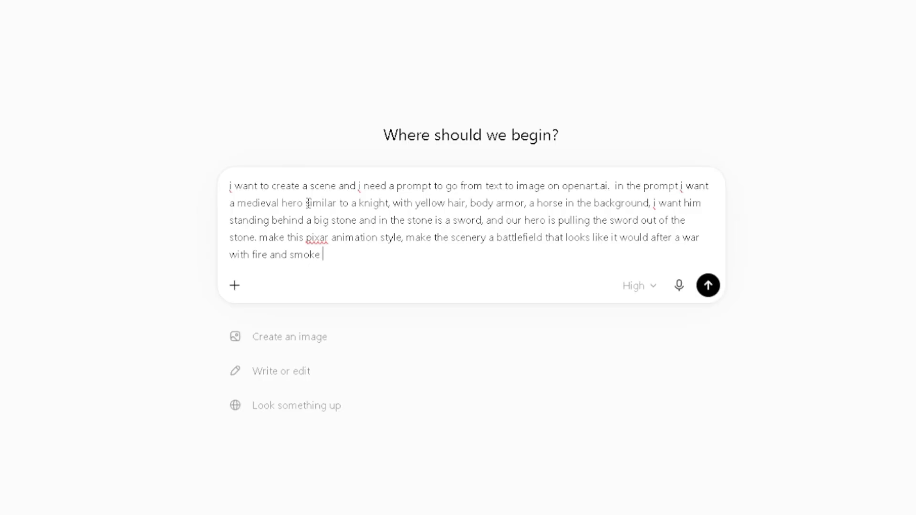
{"action": "key", "text": "Return"}
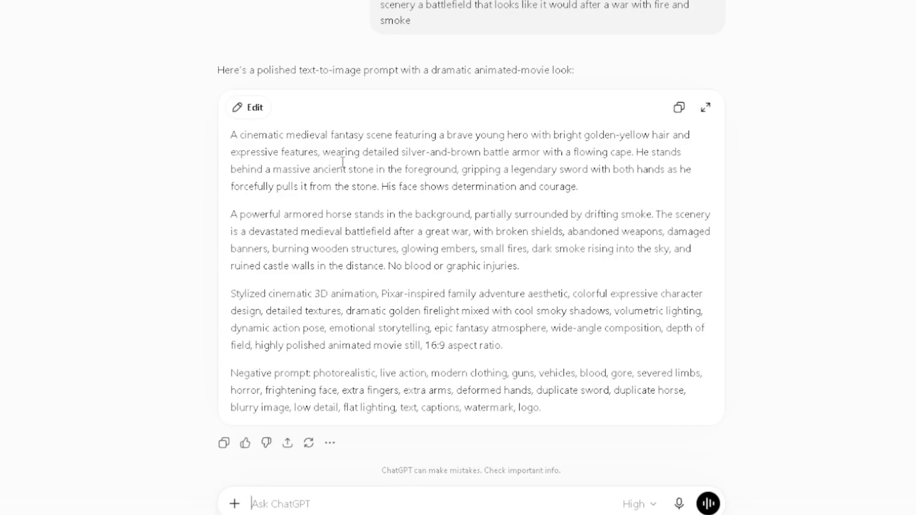
Copy the resulting text-to-image prompt into OpenArt's image description and generate two images with Nano Banana Pro.
{"action": "left_click", "coordinate": [679, 109]}
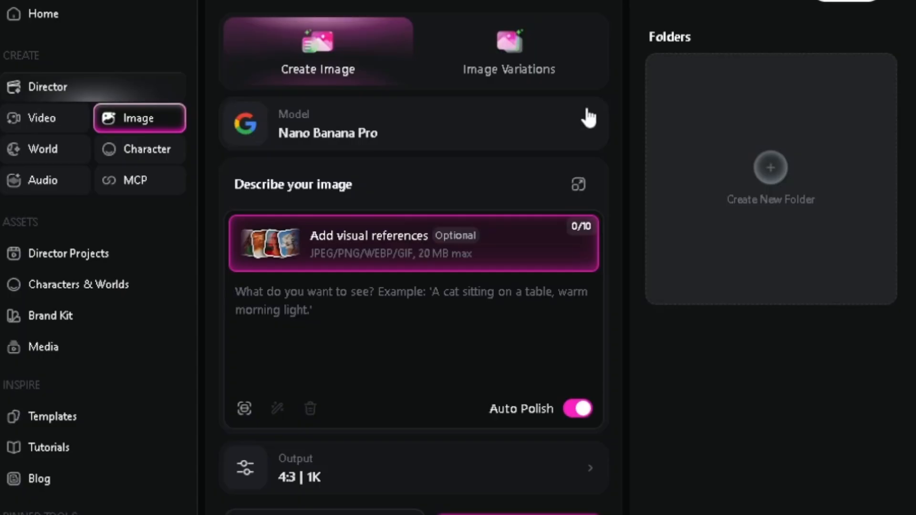
{"action": "left_click", "coordinate": [565, 132]}
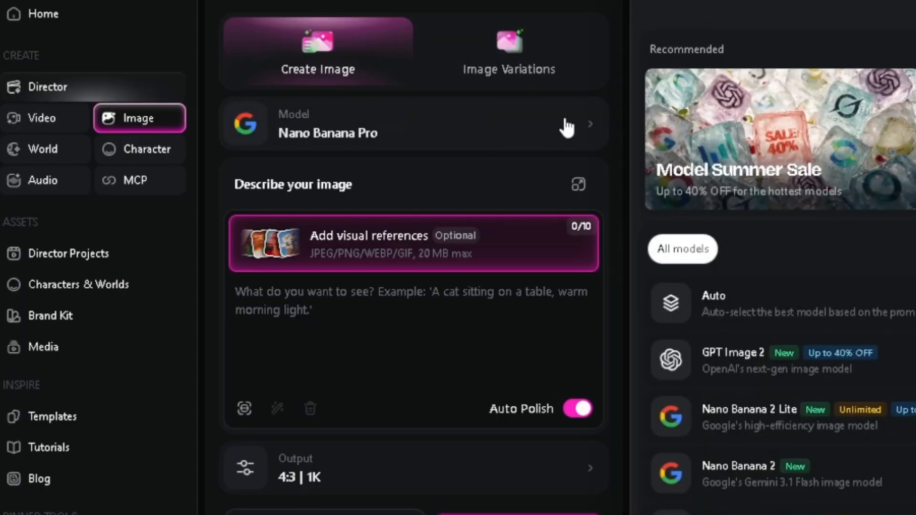
{"action": "left_click", "coordinate": [523, 145]}
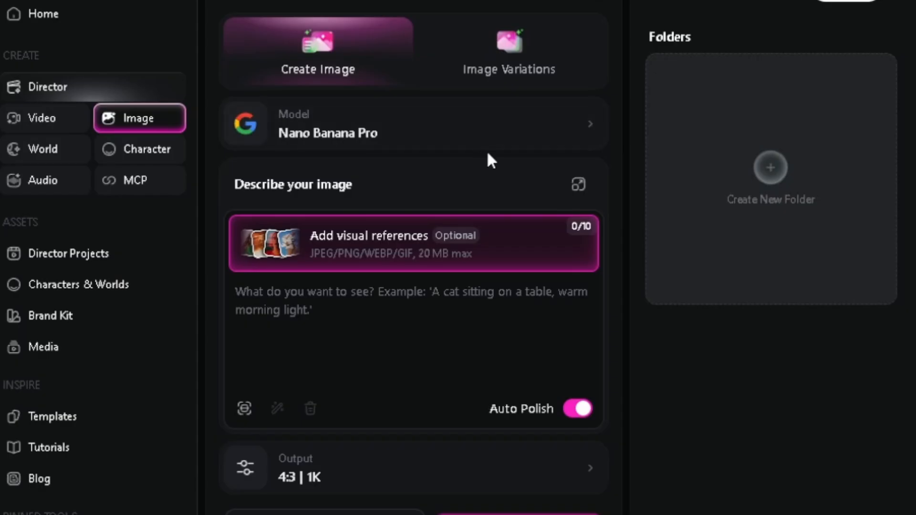
{"action": "right_click", "coordinate": [480, 310]}
{"action": "left_click", "coordinate": [533, 477]}
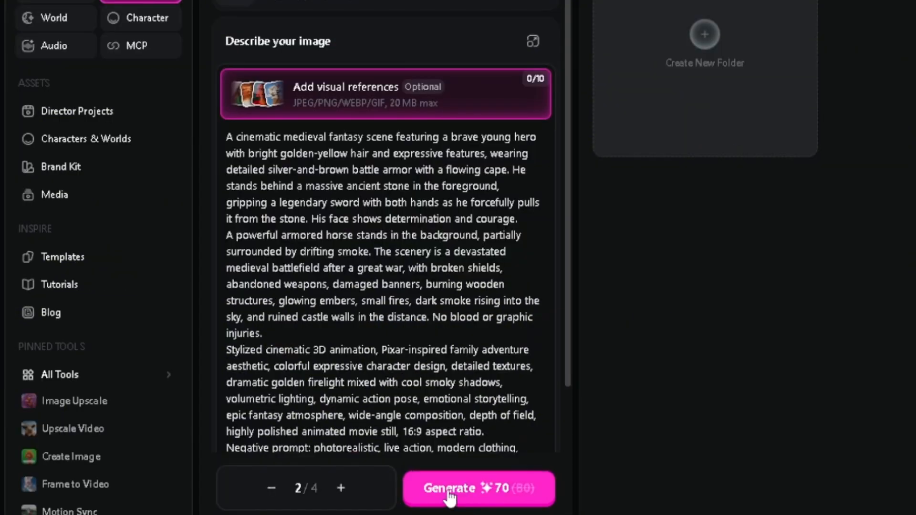
{"action": "left_click", "coordinate": [475, 487]}
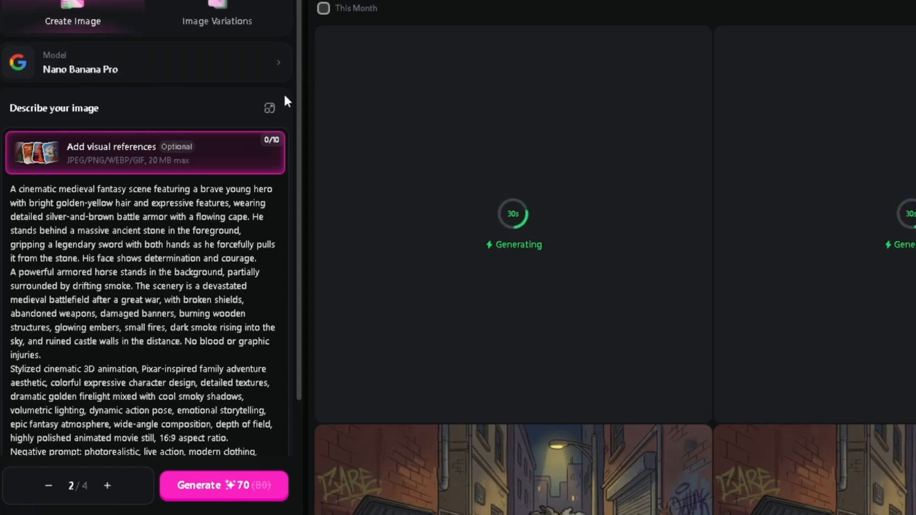
Generate two more images from the same prompt with a 16:9 aspect ratio and Auto Polish off.
{"action": "left_click_drag", "start_coordinate": [299, 110], "coordinate": [303, 239]}
{"action": "left_click", "coordinate": [108, 438]}
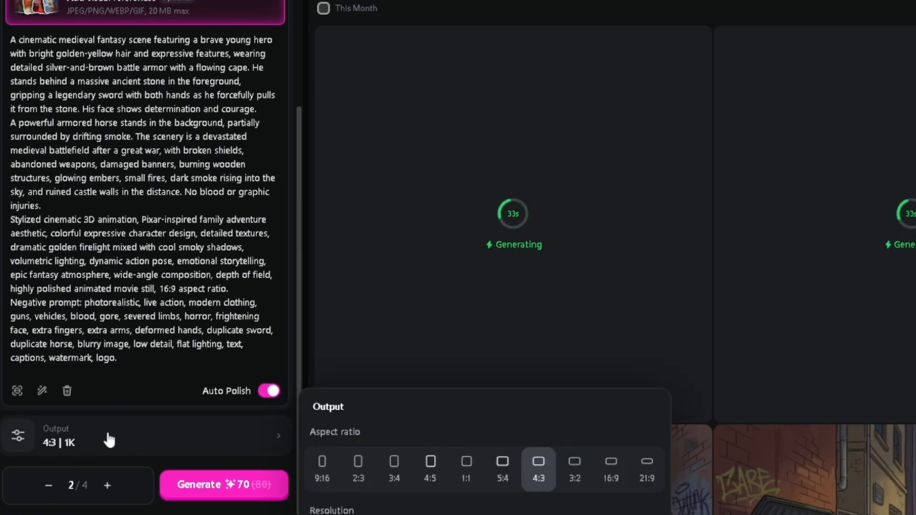
{"action": "left_click", "coordinate": [613, 470]}
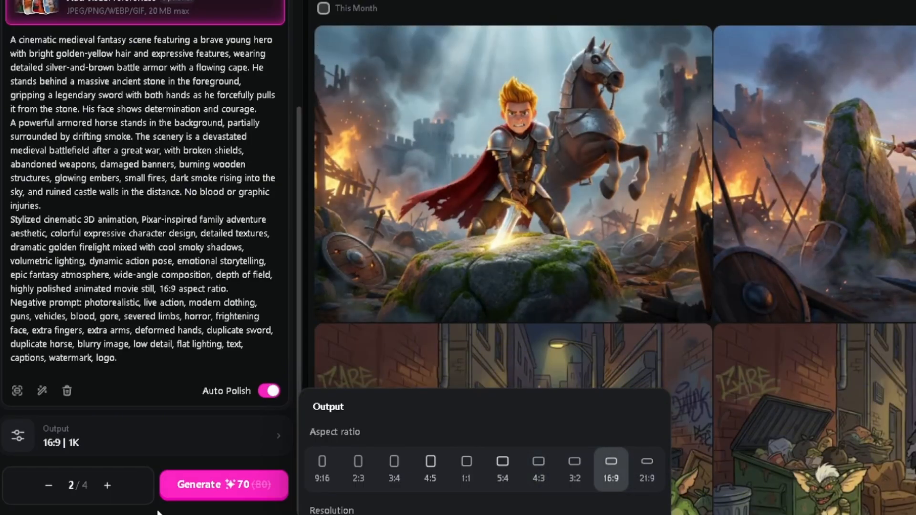
{"action": "left_click", "coordinate": [259, 392]}
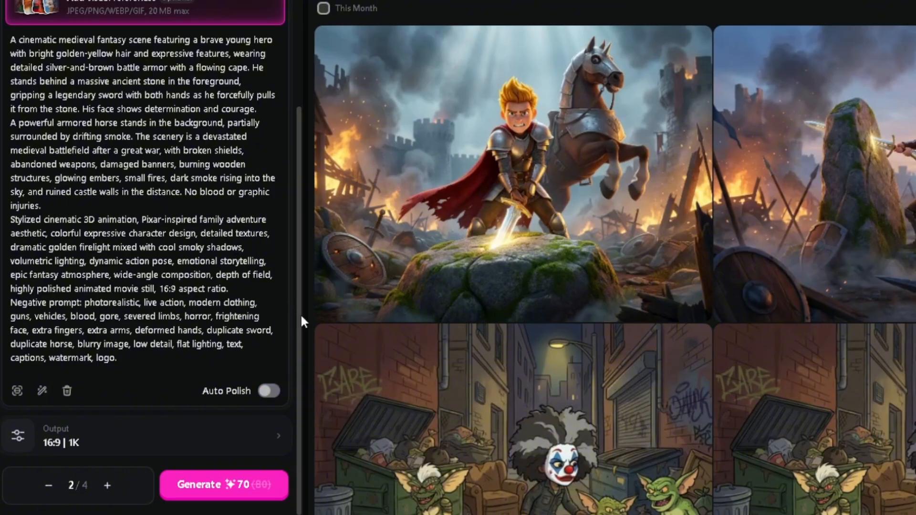
{"action": "left_click", "coordinate": [229, 486]}
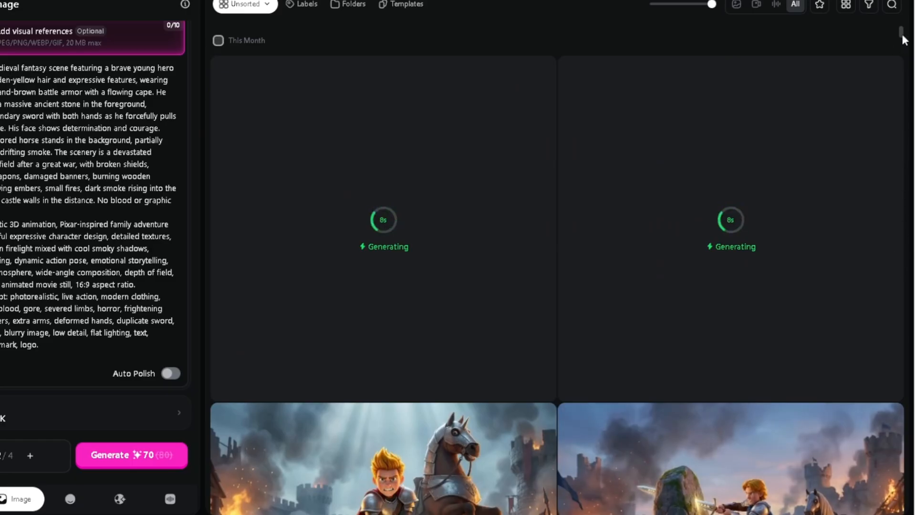
{"action": "scroll", "coordinate": [900, 39], "scroll_direction": "down", "scroll_amount": 5}
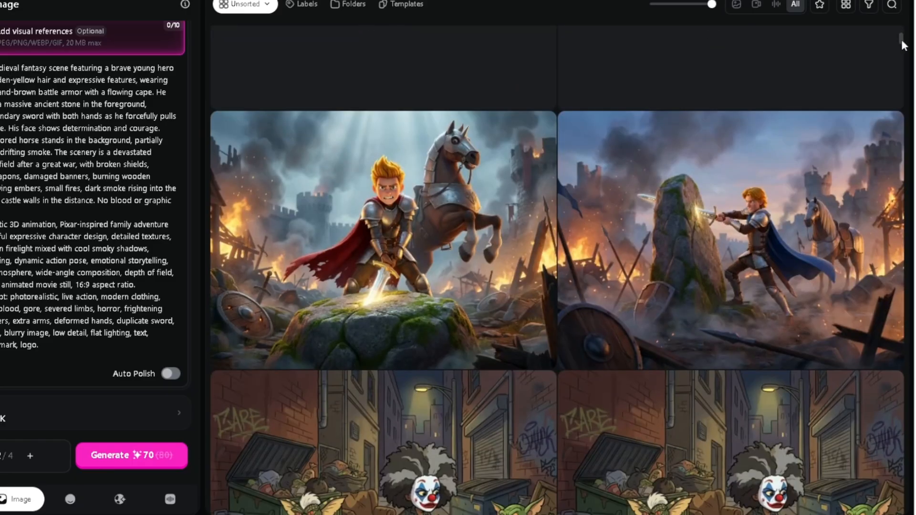
View the two earlier battlefield images enlarged, the blue-caped hero and the red-caped hero with the rearing horse, and return to the gallery.
{"action": "left_click", "coordinate": [807, 201]}
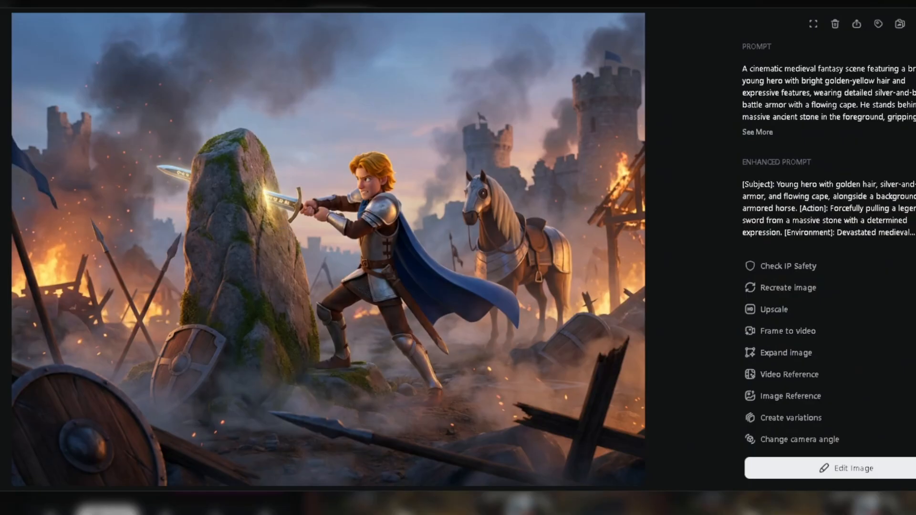
{"action": "key", "text": "Right"}
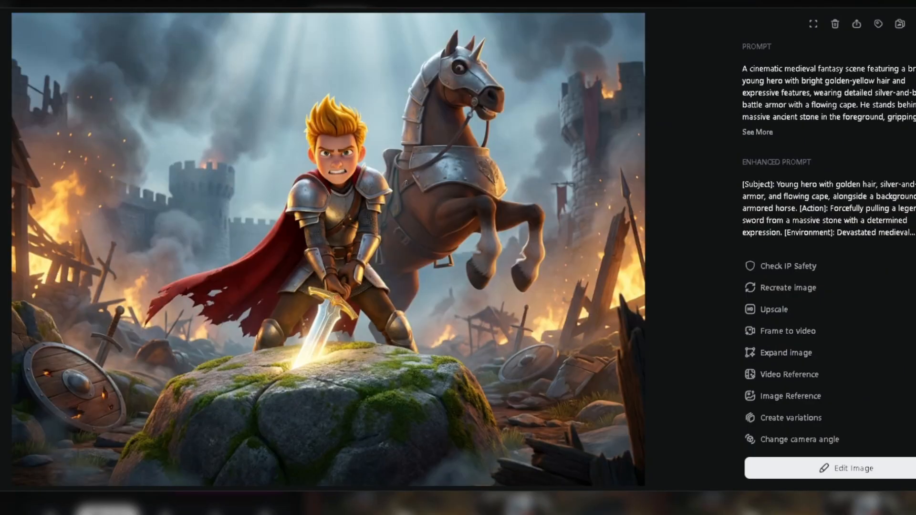
{"action": "key", "text": "Escape"}
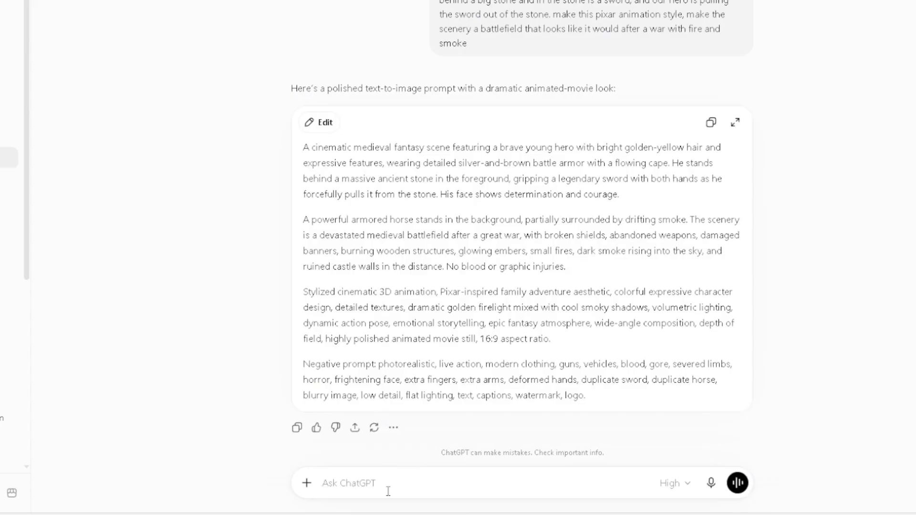
Switch to ChatGPT and send "i want our character to be standing above the stone and pulling with all his strength. create the prompt".
{"action": "type", "text": "i"}
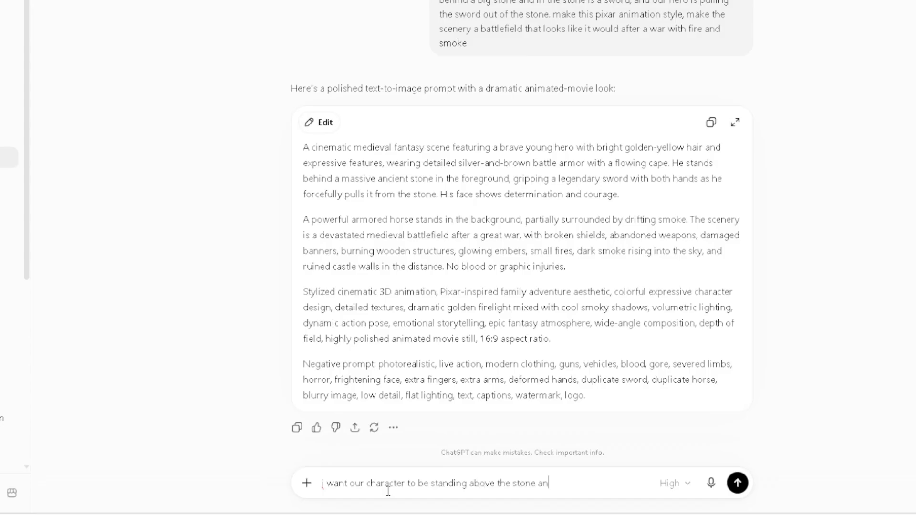
{"action": "type", "text": "g with all his s"}
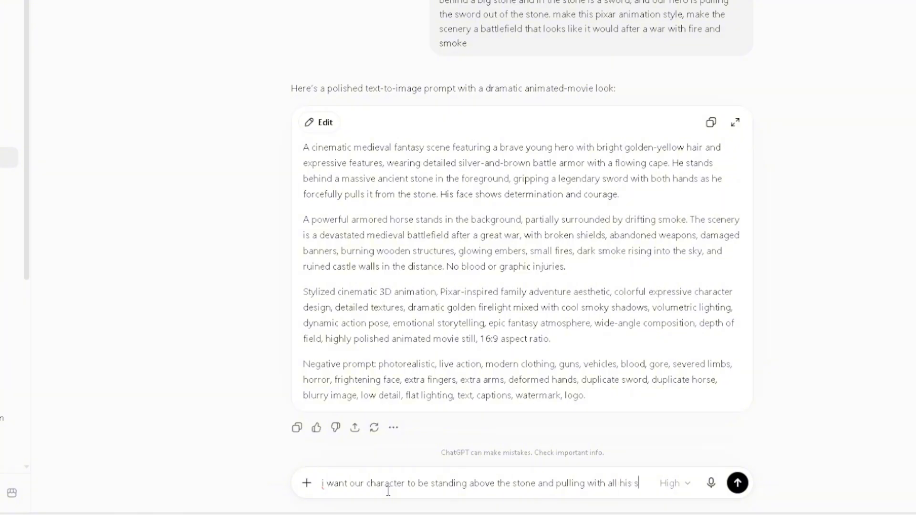
{"action": "type", "text": "tren"}
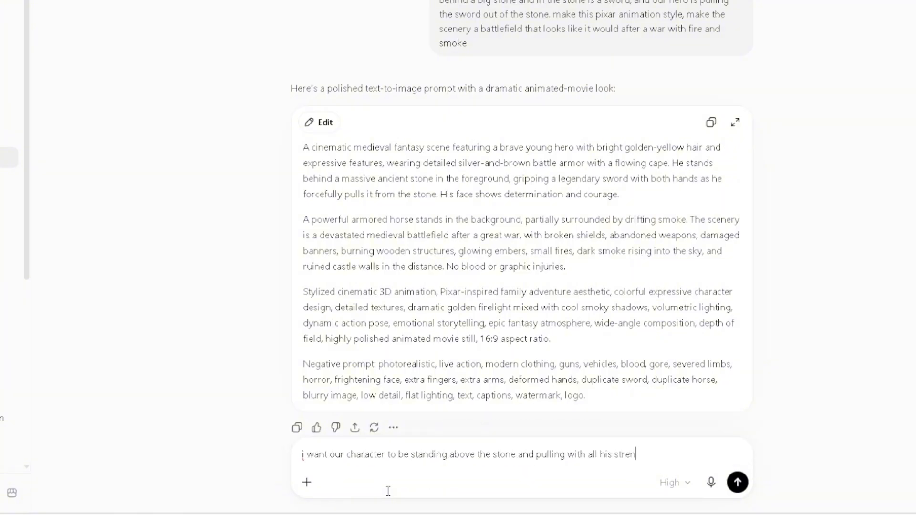
{"action": "type", "text": "gth. create the prompt"}
{"action": "key", "text": "Return"}
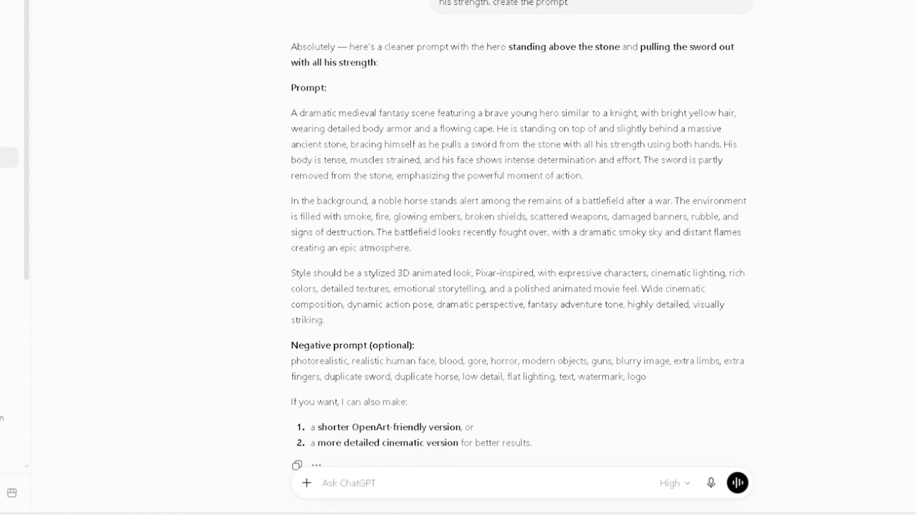
Copy the three paragraphs of the new prompt, without the negative prompt, and replace OpenArt's image description with them.
{"action": "left_click_drag", "start_coordinate": [286, 122], "coordinate": [780, 325]}
{"action": "left_click", "coordinate": [812, 286]}
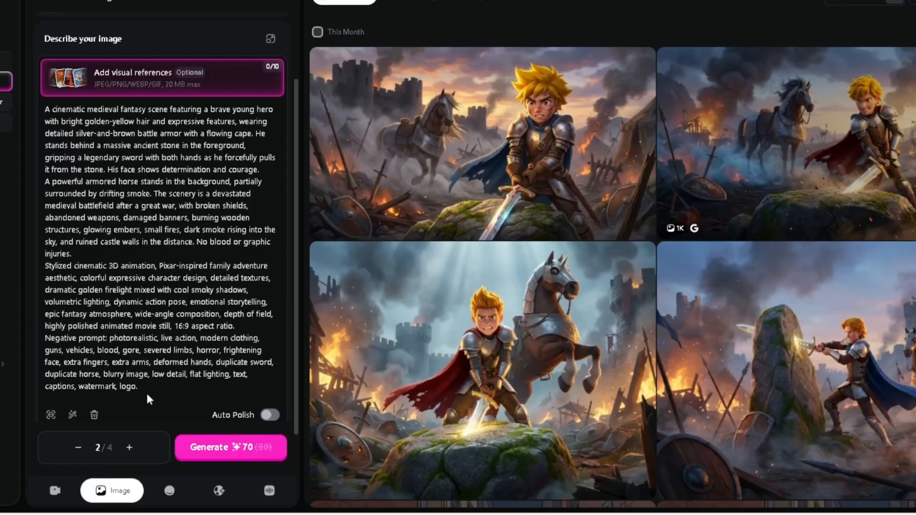
{"action": "key", "text": "ctrl+a"}
{"action": "key", "text": "BackSpace"}
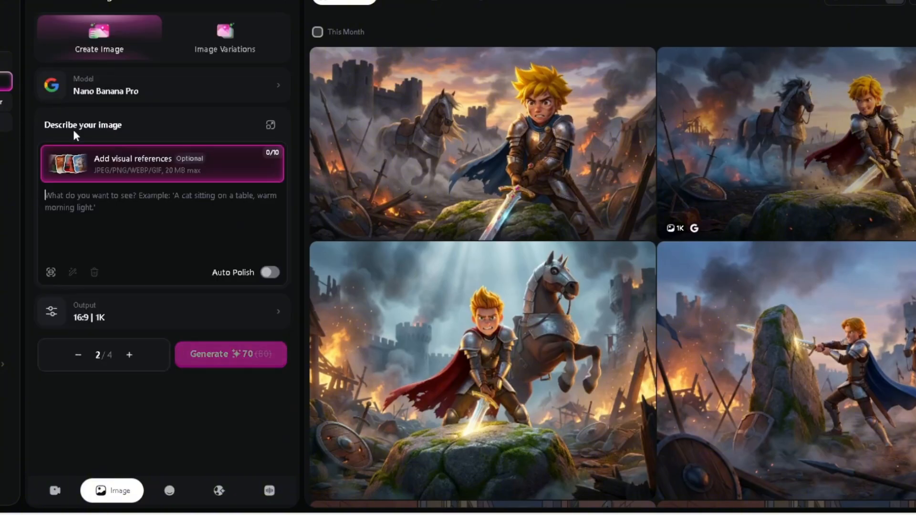
{"action": "right_click", "coordinate": [73, 198]}
{"action": "left_click", "coordinate": [122, 308]}
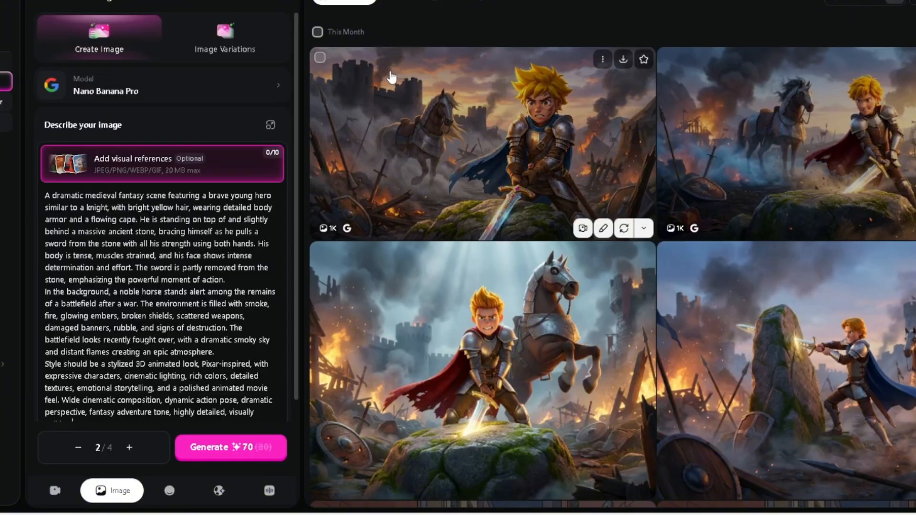
Generate two 16:9 images from the new prompt and enlarge the red-caped hero with the dark horse standing in the background.
{"action": "left_click_drag", "start_coordinate": [297, 79], "coordinate": [307, 156]}
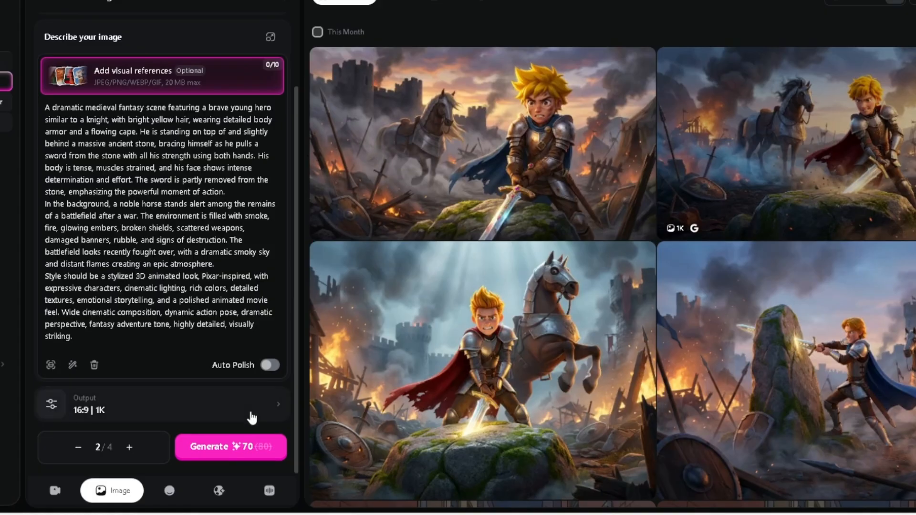
{"action": "left_click", "coordinate": [235, 447]}
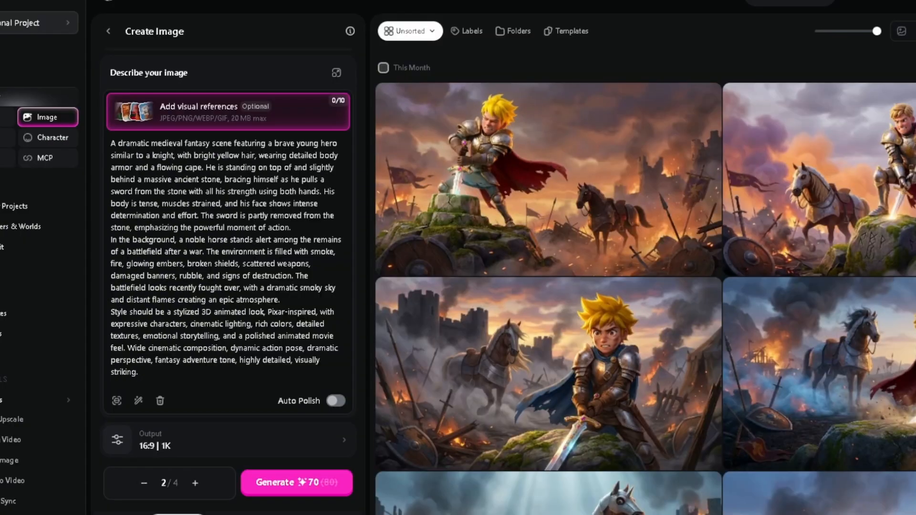
{"action": "left_click", "coordinate": [626, 189]}
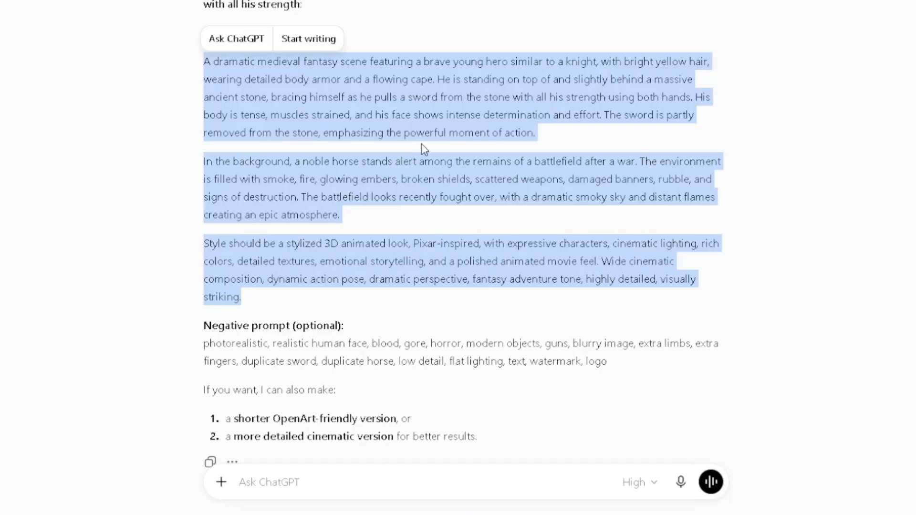
Switch to ChatGPT and begin a message with "ok we have the image. now i want a prompt for video. a short prompt.".
{"action": "left_click", "coordinate": [362, 478]}
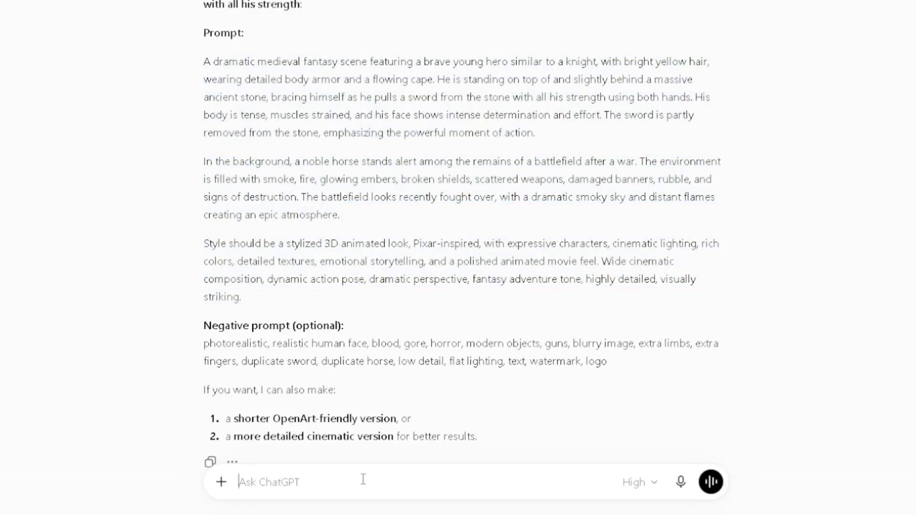
{"action": "type", "text": "ok we have the ima"}
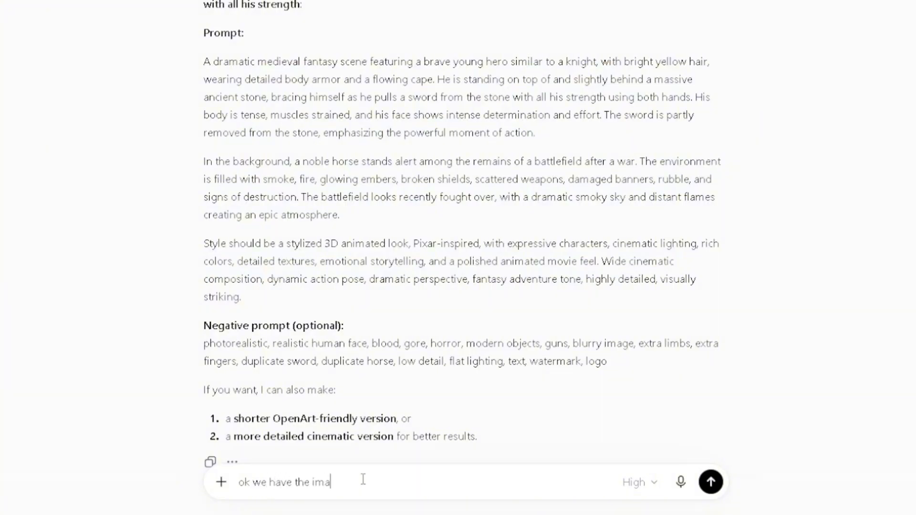
{"action": "type", "text": "ge. now i want a prompt for"}
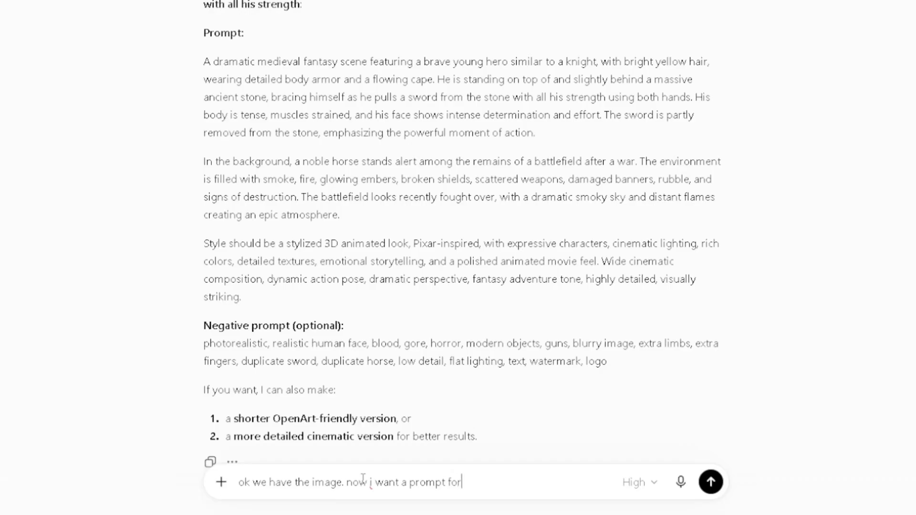
{"action": "type", "text": " video. a short prompt. "}
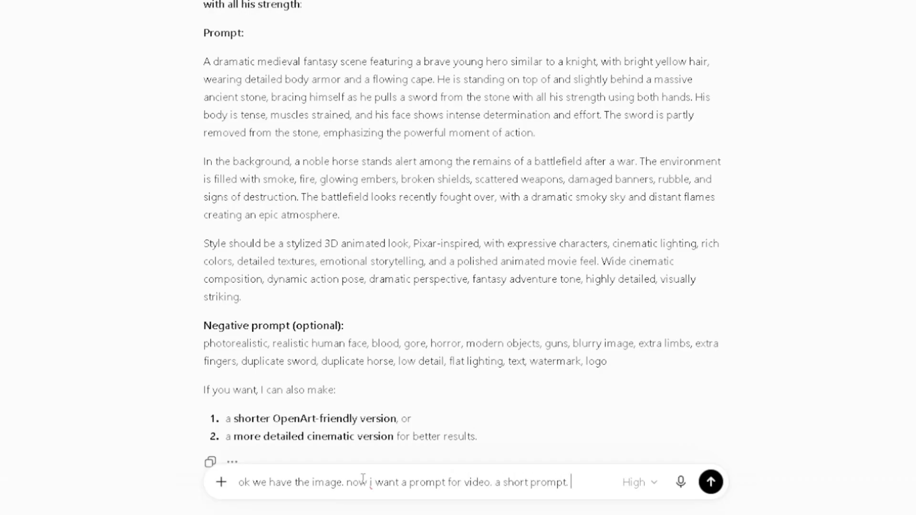
{"action": "type", "text": "i want him to su"}
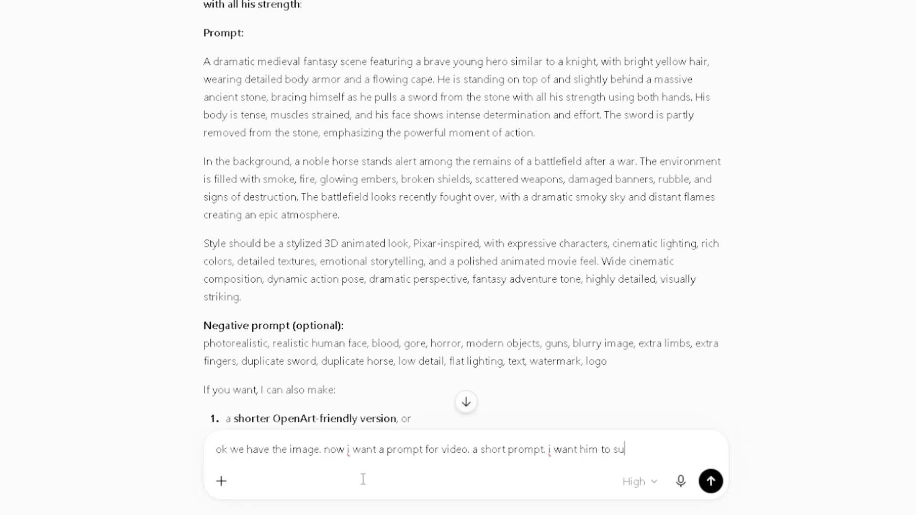
{"action": "type", "text": "ccessfully pull the s"}
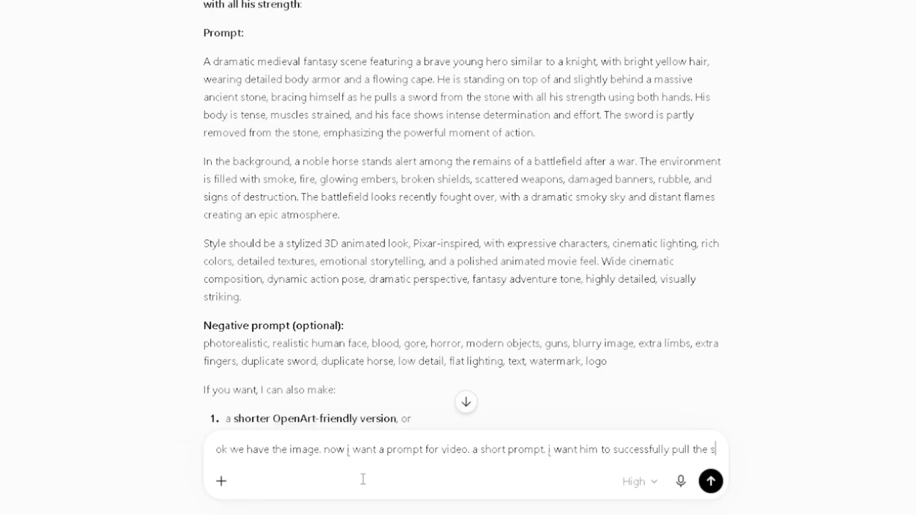
{"action": "type", "text": "word out of the stone and hold it abov"}
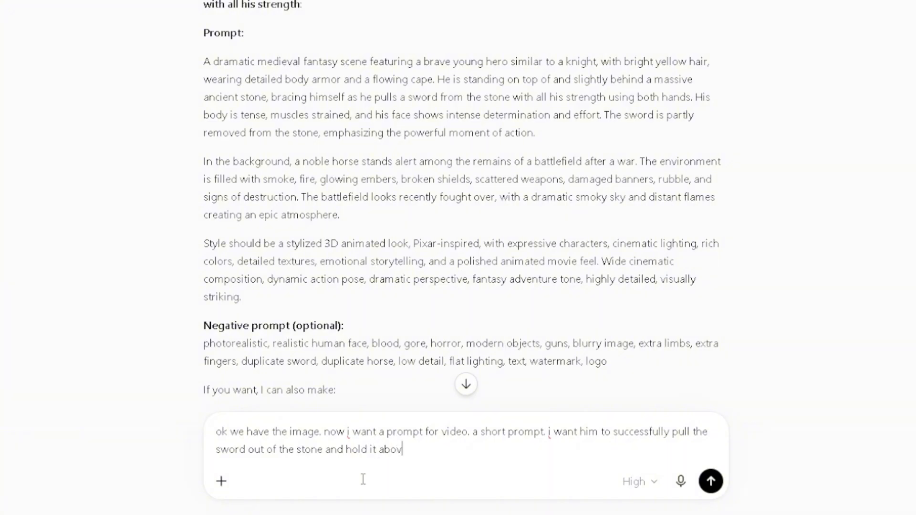
{"action": "type", "text": "e his head generating "}
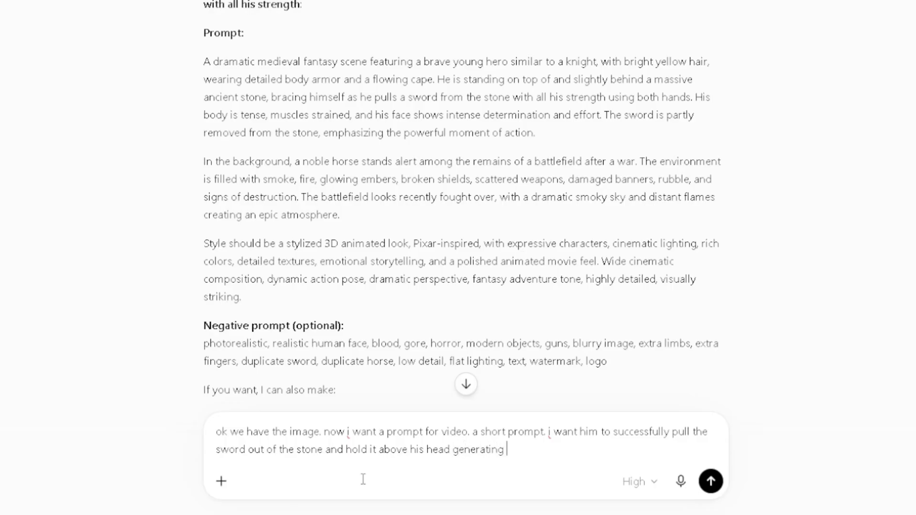
{"action": "type", "text": "power and lightning"}
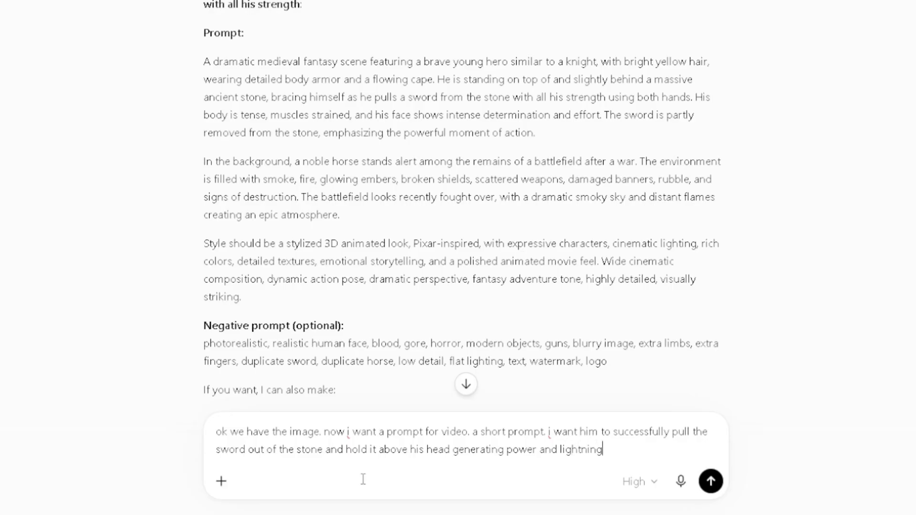
Complete the message with "and hold it above his head generating power and lightning" and send it.
{"action": "left_click", "coordinate": [710, 480]}
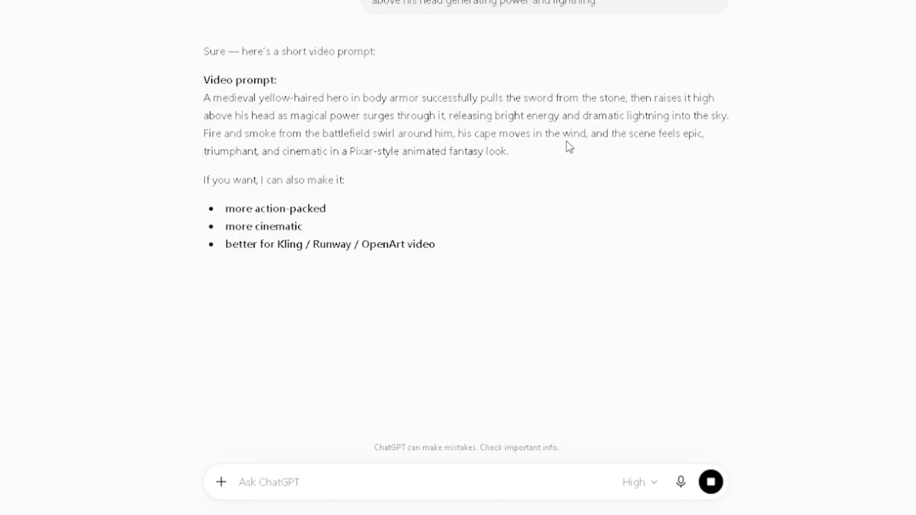
Copy the video prompt, open the enlarged OpenArt image in Frame to Video, and replace the video description with the copied prompt.
{"action": "left_click_drag", "start_coordinate": [512, 152], "coordinate": [203, 97]}
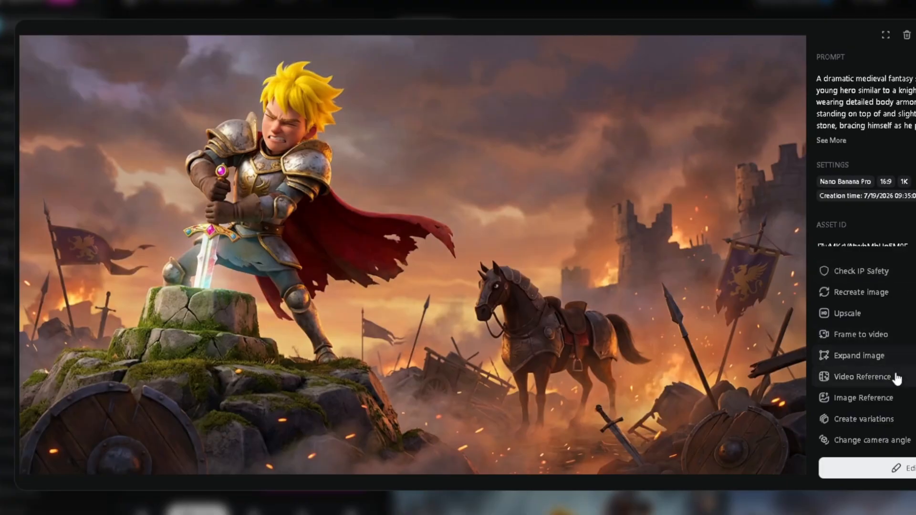
{"action": "left_click", "coordinate": [894, 336]}
{"action": "left_click_drag", "start_coordinate": [340, 285], "coordinate": [140, 276]}
{"action": "key", "text": "BackSpace"}
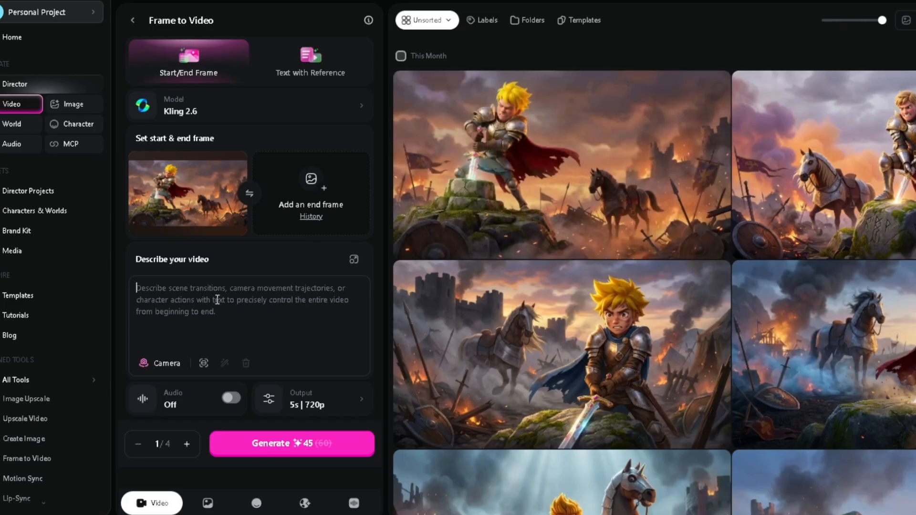
{"action": "right_click", "coordinate": [217, 300]}
{"action": "left_click", "coordinate": [270, 154]}
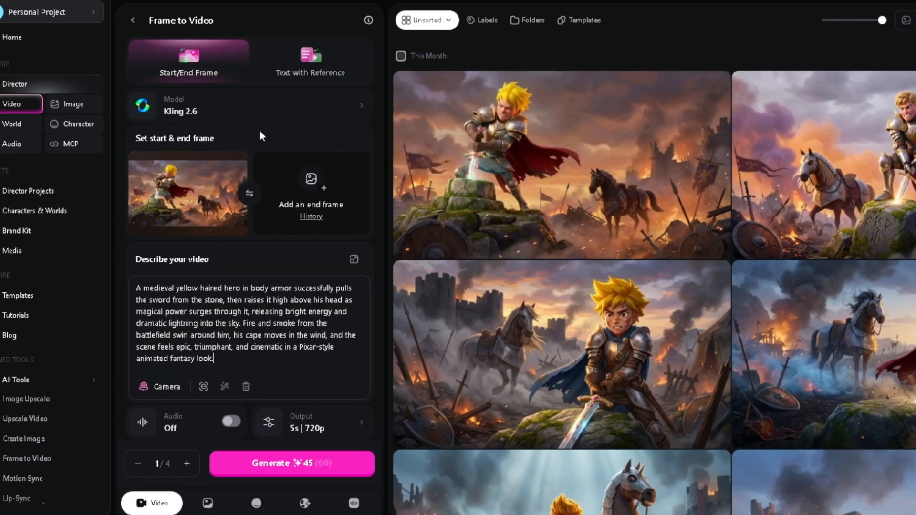
Change the video model to Seedance 2.0.
{"action": "left_click", "coordinate": [351, 110]}
{"action": "left_click", "coordinate": [334, 423]}
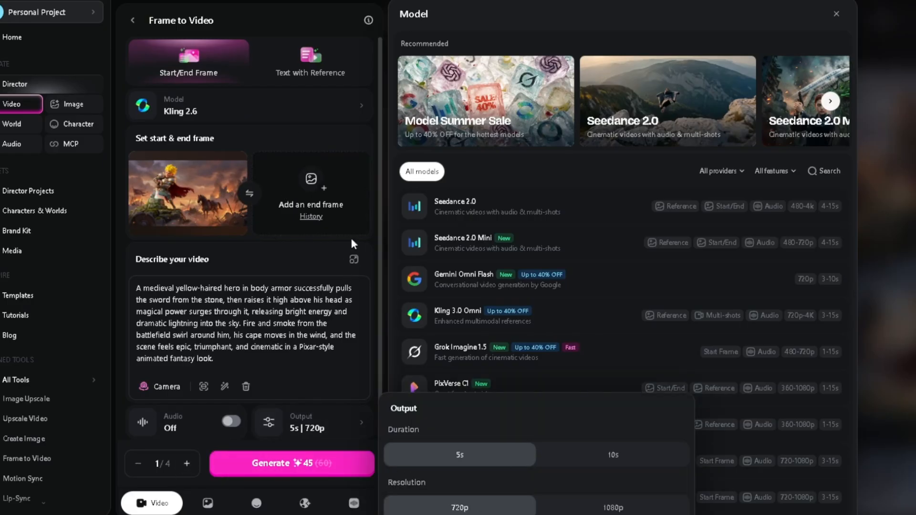
{"action": "left_click", "coordinate": [343, 117]}
{"action": "left_click", "coordinate": [176, 106]}
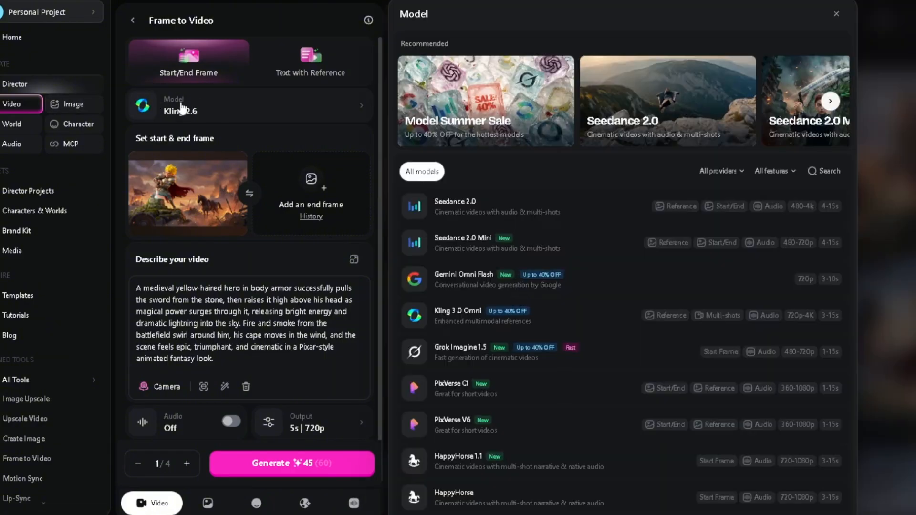
{"action": "left_click_drag", "start_coordinate": [846, 229], "coordinate": [839, 196]}
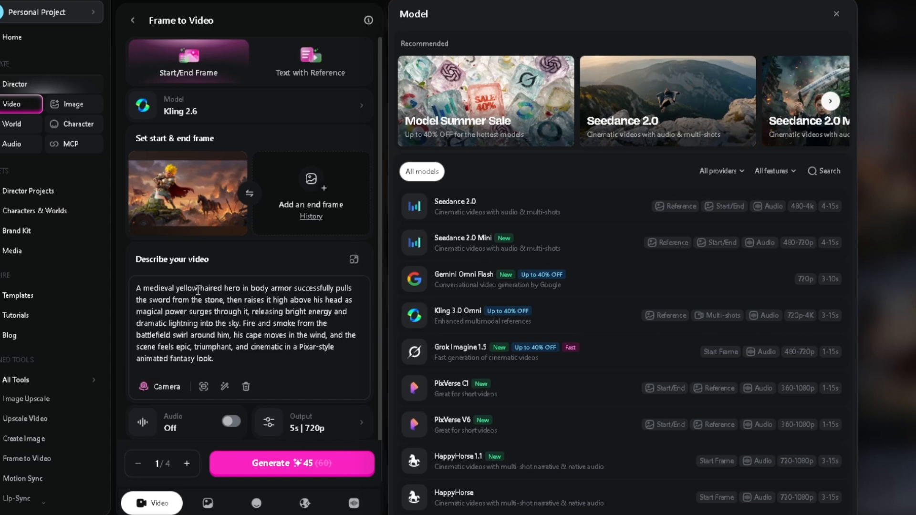
{"action": "left_click", "coordinate": [472, 214]}
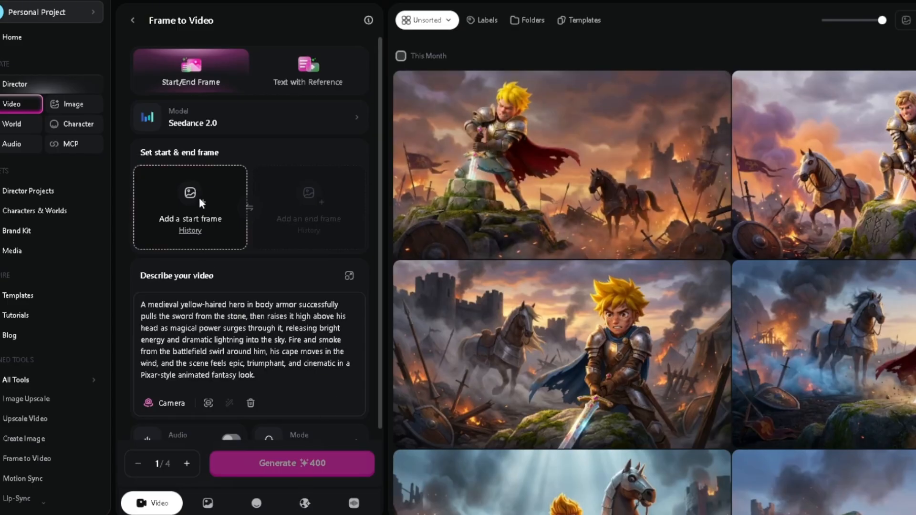
Set the red-caped hero image with the dark horse as the start frame from the image history and generate one video.
{"action": "left_click", "coordinate": [197, 234]}
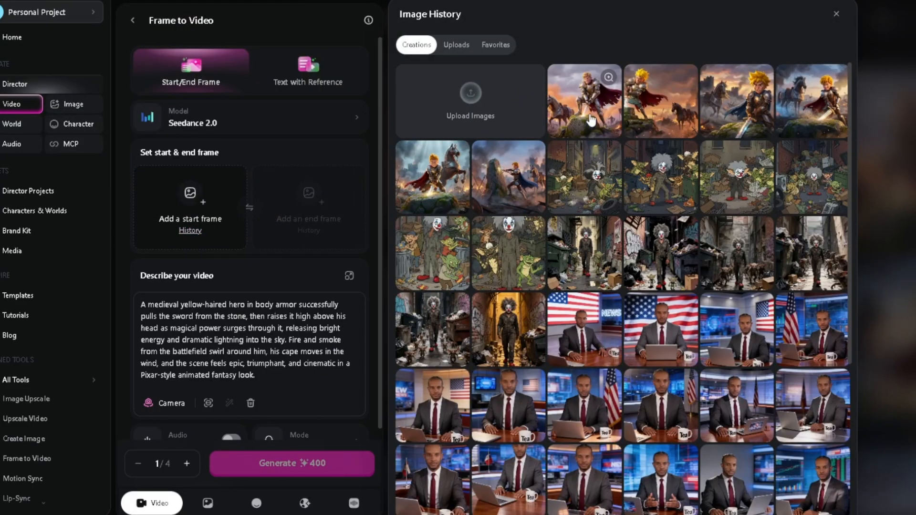
{"action": "left_click", "coordinate": [642, 102]}
{"action": "left_click", "coordinate": [285, 467]}
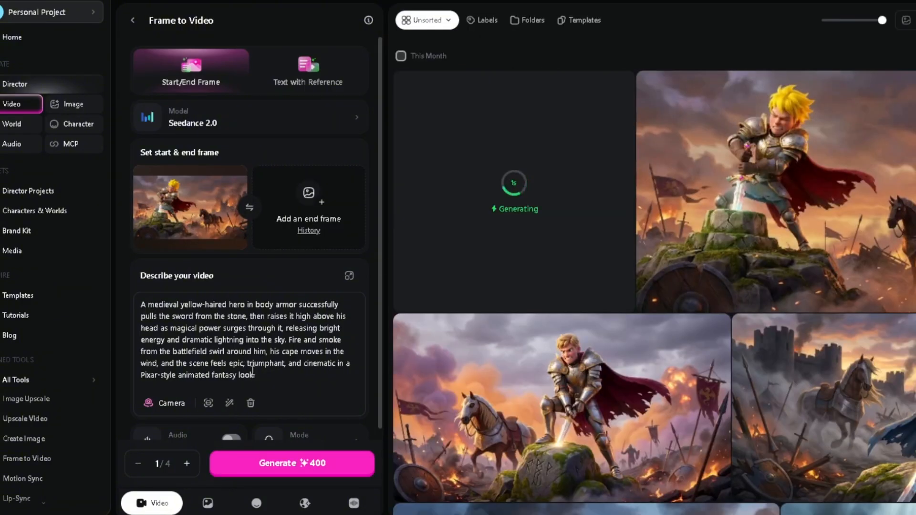
Review the video's audio, mode and output settings and look at the clip being generated.
{"action": "scroll", "coordinate": [379, 176], "scroll_direction": "down", "scroll_amount": 3}
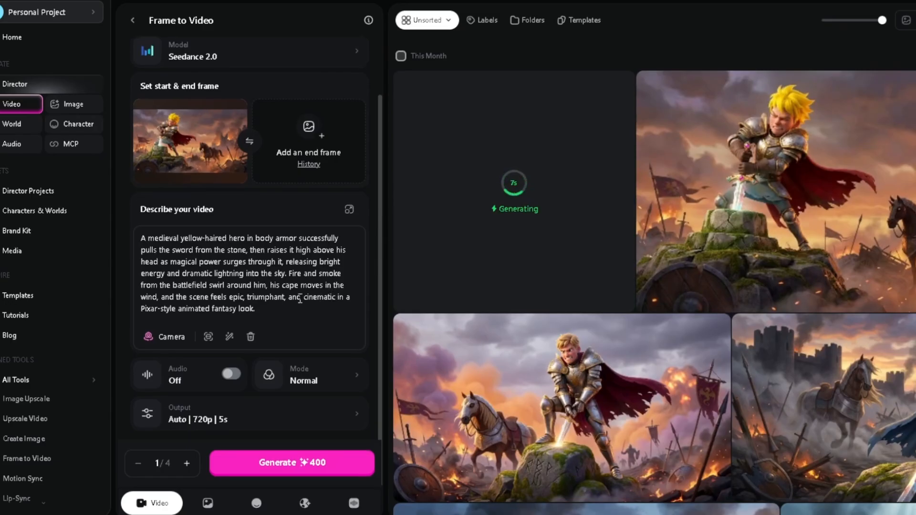
{"action": "left_click", "coordinate": [476, 166]}
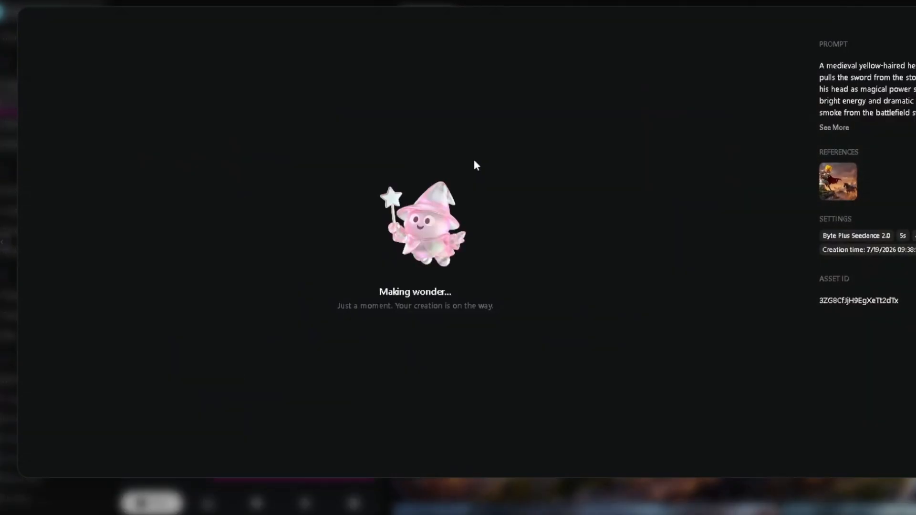
{"action": "key", "text": "Escape"}
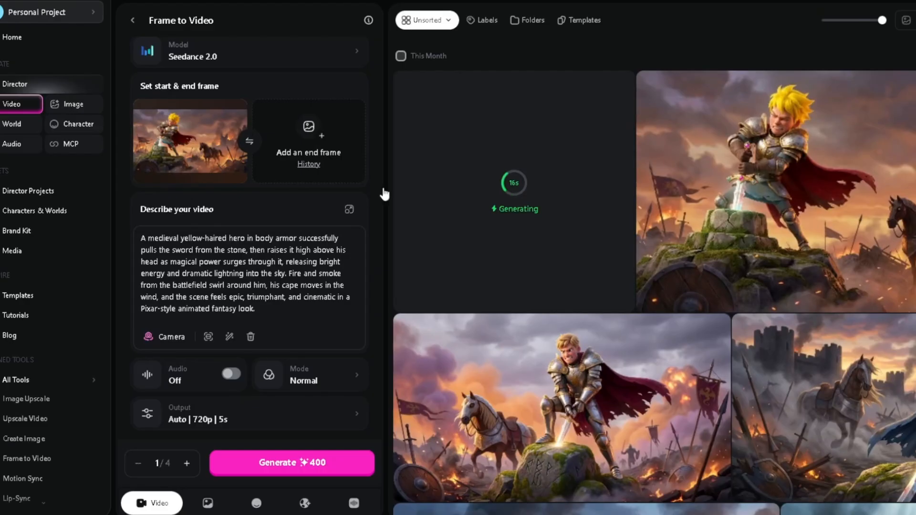
Switch the video model to Gemini Omni Flash, set the duration to 5s at 16:9, and generate one video.
{"action": "left_click", "coordinate": [270, 63]}
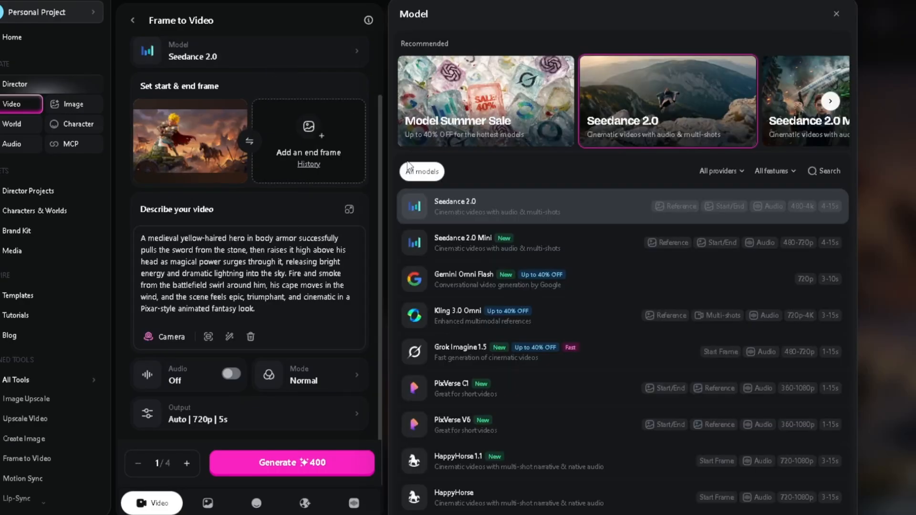
{"action": "left_click", "coordinate": [606, 281]}
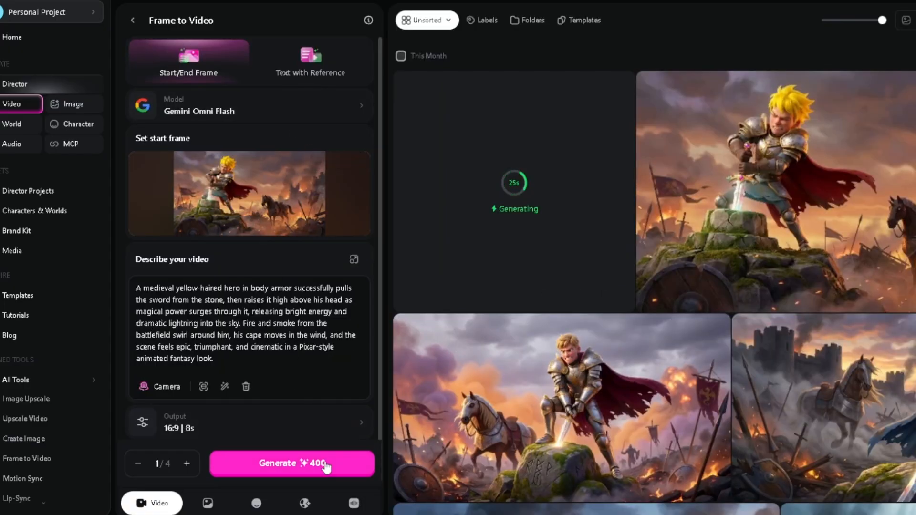
{"action": "scroll", "coordinate": [382, 236], "scroll_direction": "down", "scroll_amount": 1}
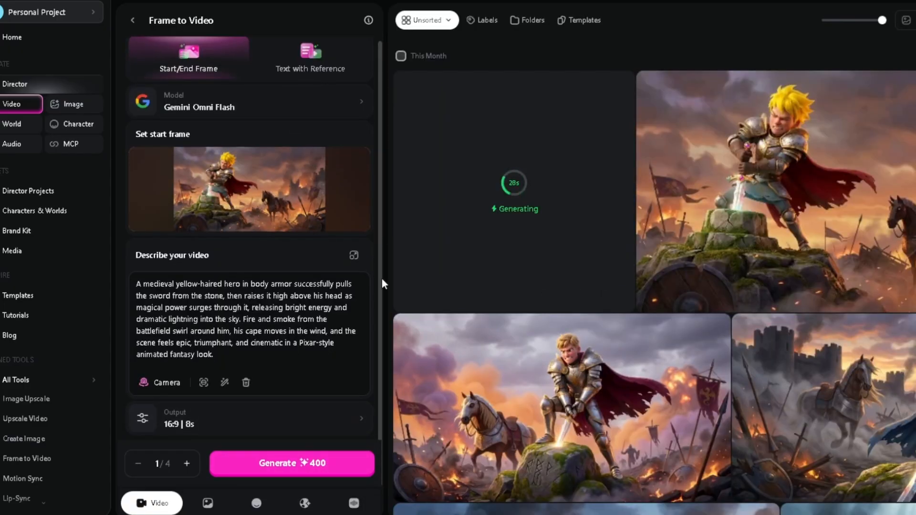
{"action": "left_click", "coordinate": [328, 427]}
{"action": "left_click_drag", "start_coordinate": [522, 506], "coordinate": [458, 512]}
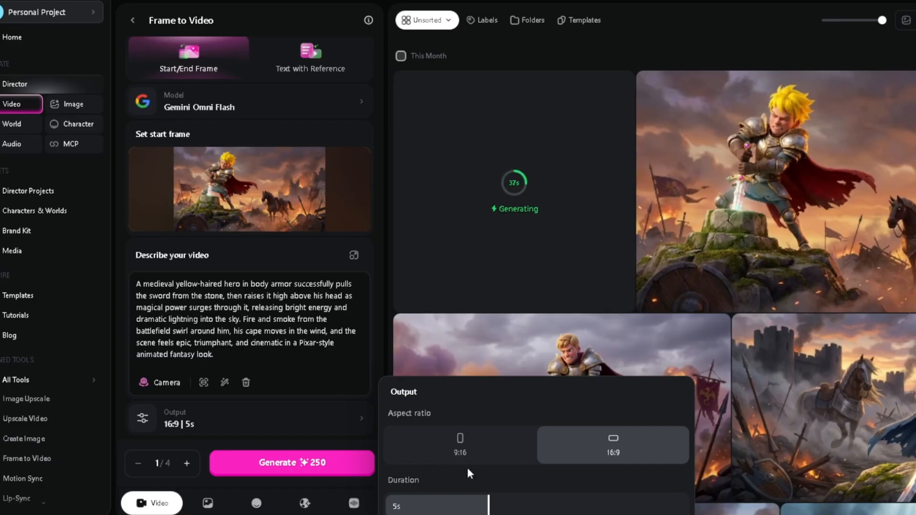
{"action": "left_click", "coordinate": [317, 409]}
{"action": "left_click", "coordinate": [324, 460]}
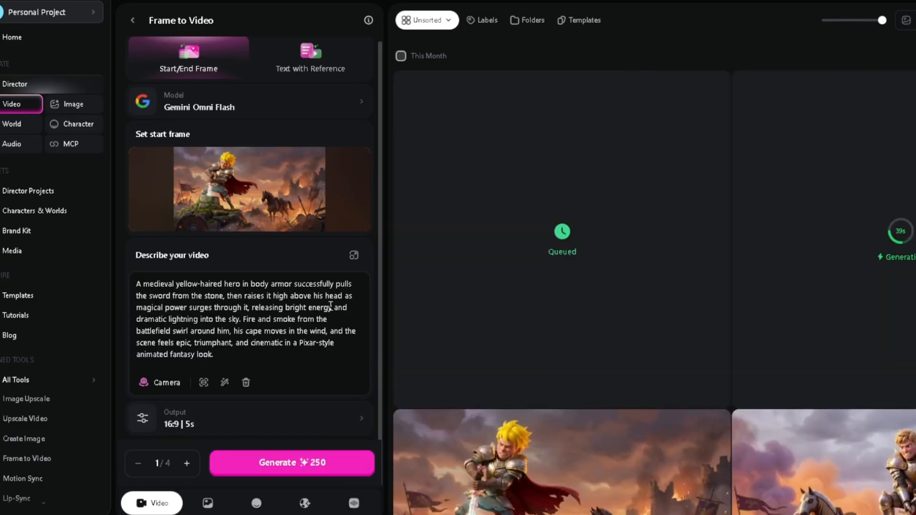
Switch the video model to Kling 3.0 Omni, set the output to 5s and 720p, and generate one video.
{"action": "left_click", "coordinate": [311, 106]}
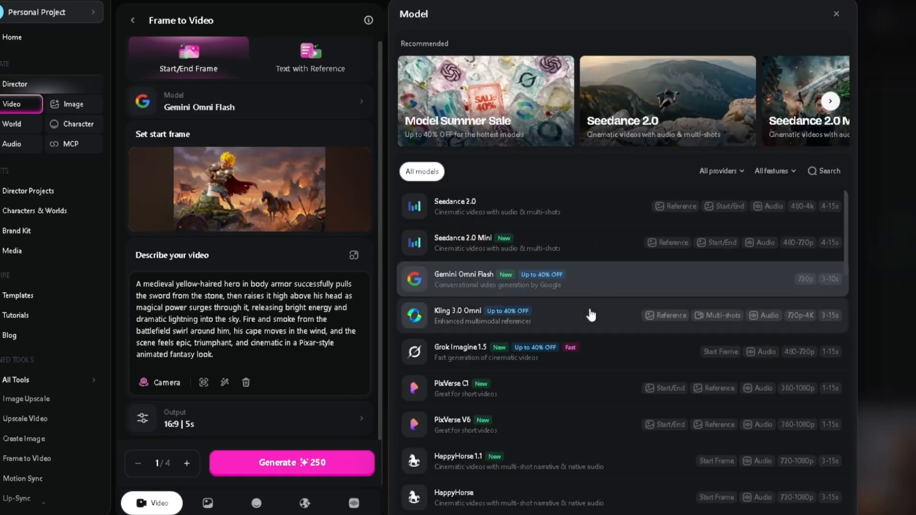
{"action": "left_click", "coordinate": [587, 317]}
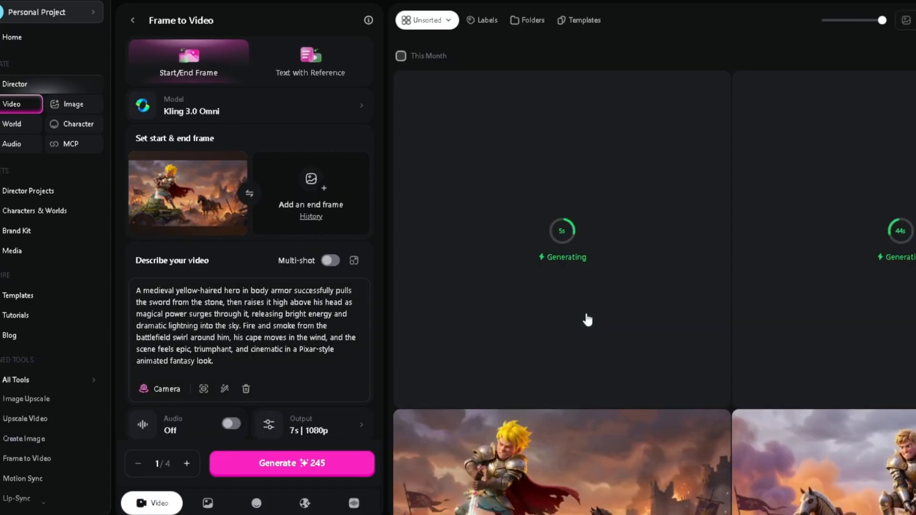
{"action": "left_click", "coordinate": [317, 439]}
{"action": "left_click", "coordinate": [480, 453]}
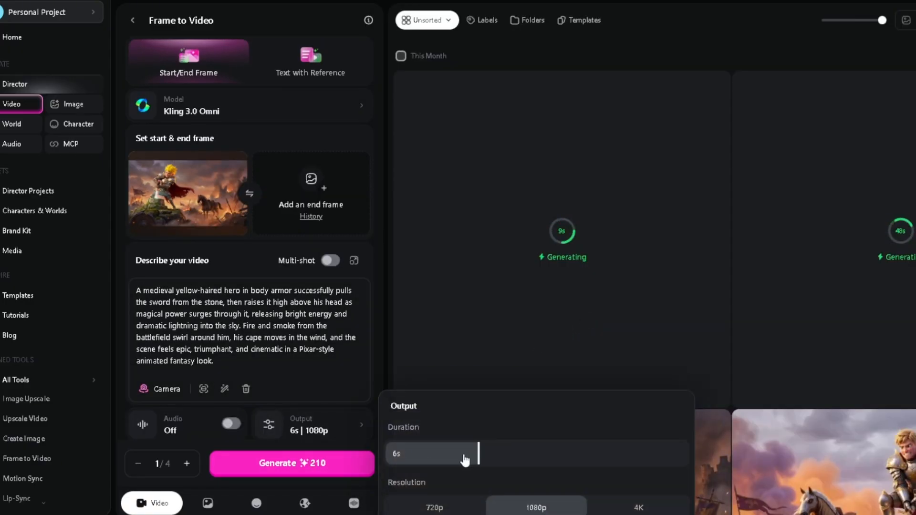
{"action": "left_click", "coordinate": [454, 458]}
{"action": "left_click", "coordinate": [450, 509]}
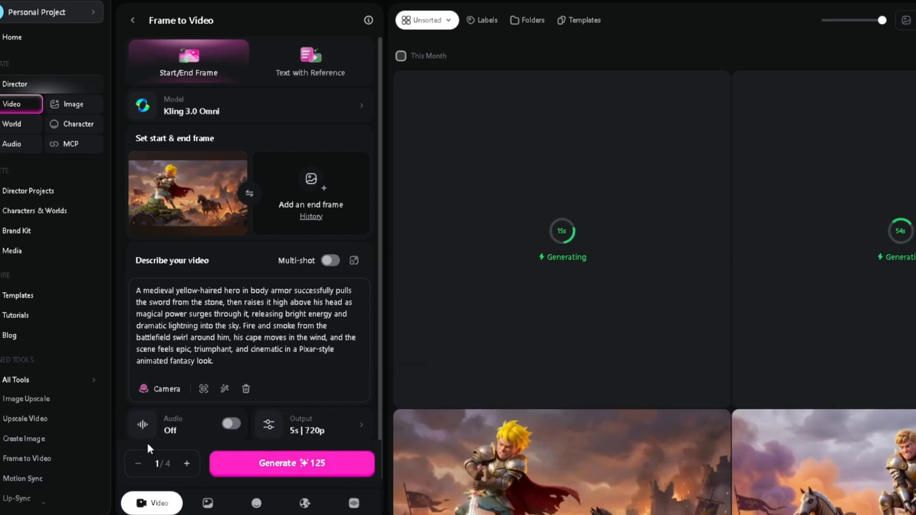
{"action": "left_click", "coordinate": [341, 465]}
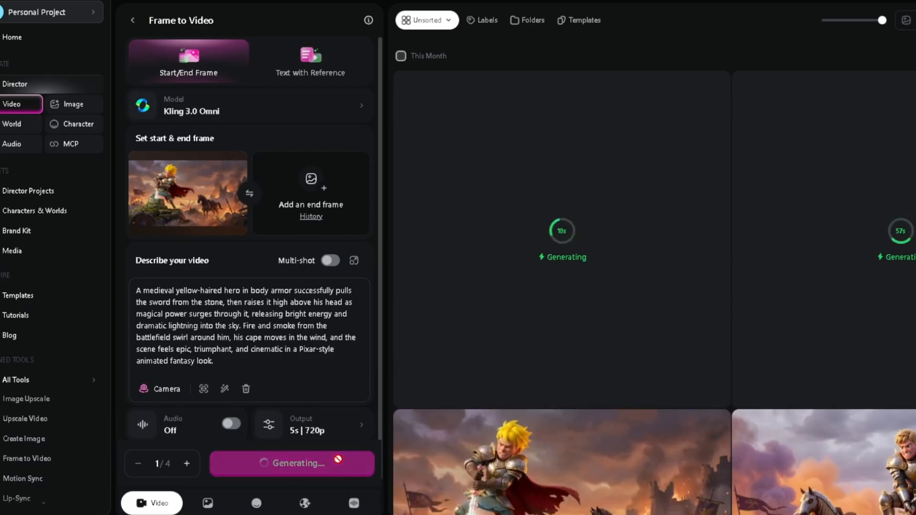
Switch the video model to Grok Imagine 1.5 and generate one video from the same start frame and description.
{"action": "left_click", "coordinate": [354, 119]}
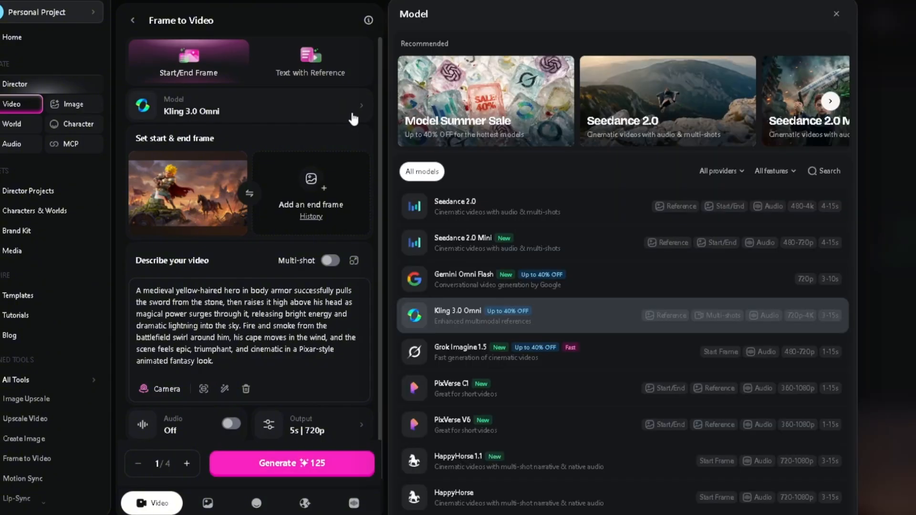
{"action": "left_click", "coordinate": [606, 356]}
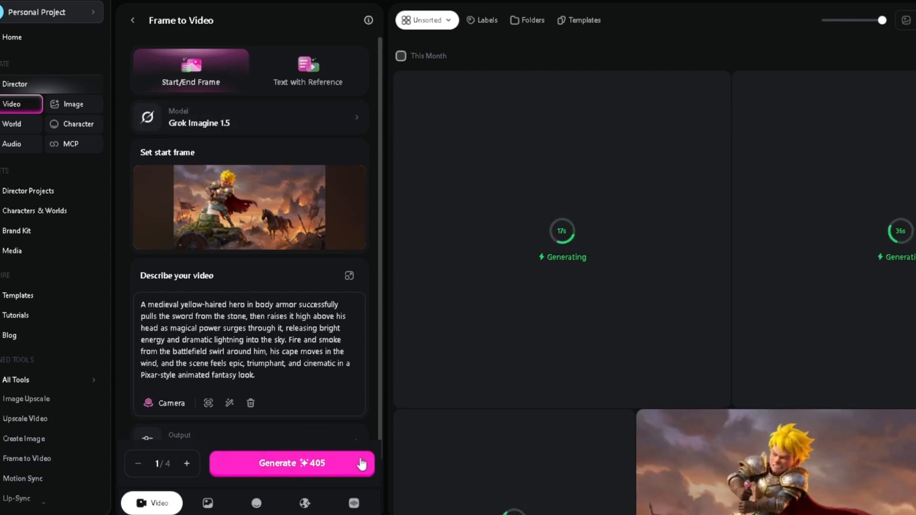
{"action": "left_click", "coordinate": [329, 474]}
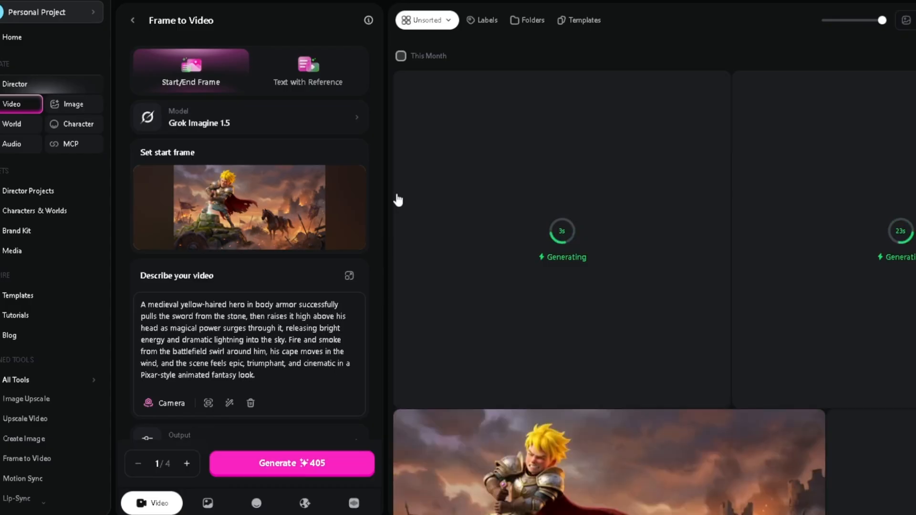
{"action": "left_click", "coordinate": [352, 123]}
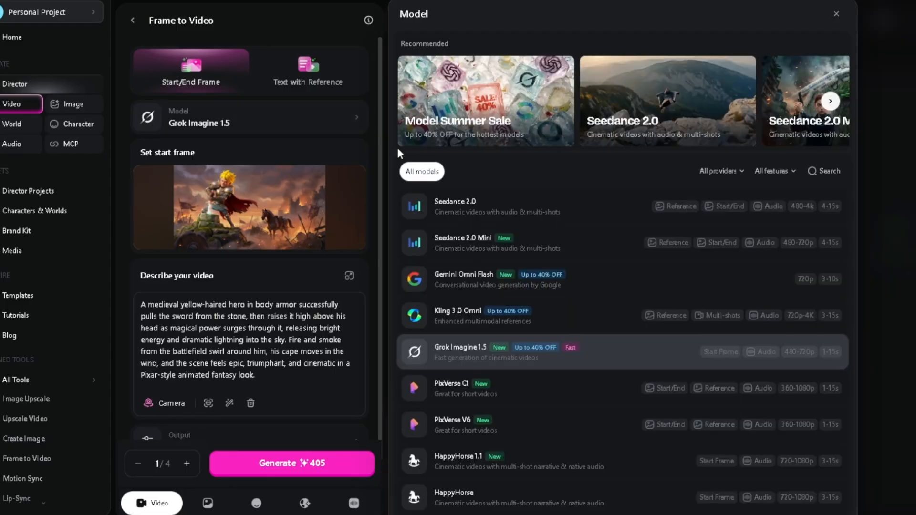
{"action": "scroll", "coordinate": [838, 234], "scroll_direction": "down", "scroll_amount": 1}
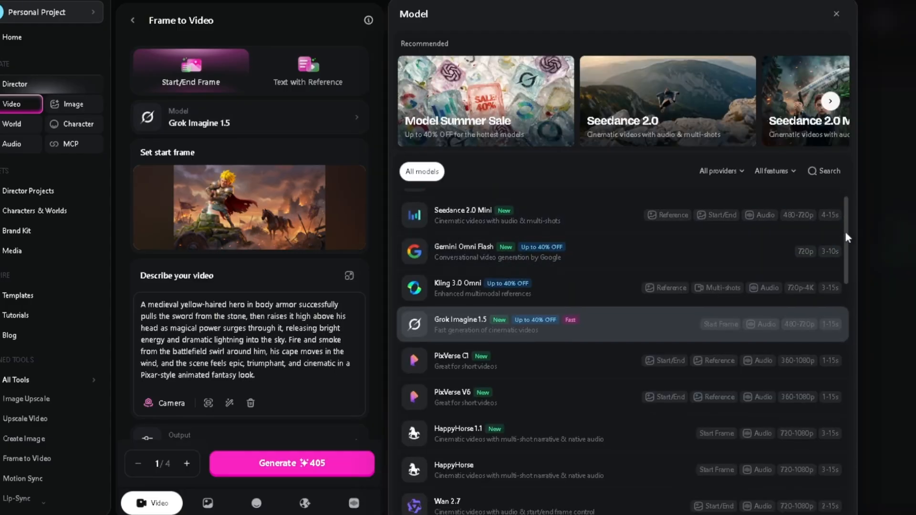
{"action": "left_click_drag", "start_coordinate": [845, 231], "coordinate": [839, 256]}
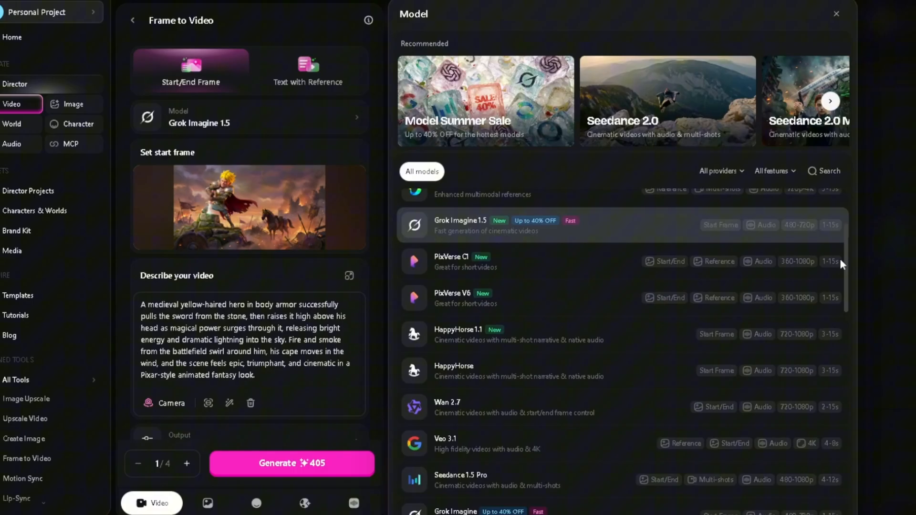
{"action": "left_click", "coordinate": [549, 270]}
{"action": "left_click", "coordinate": [302, 110]}
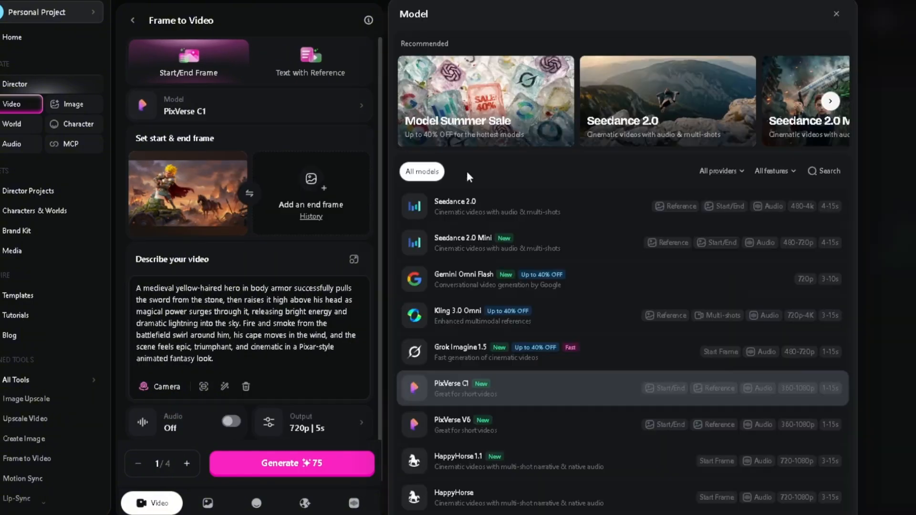
{"action": "left_click", "coordinate": [537, 429]}
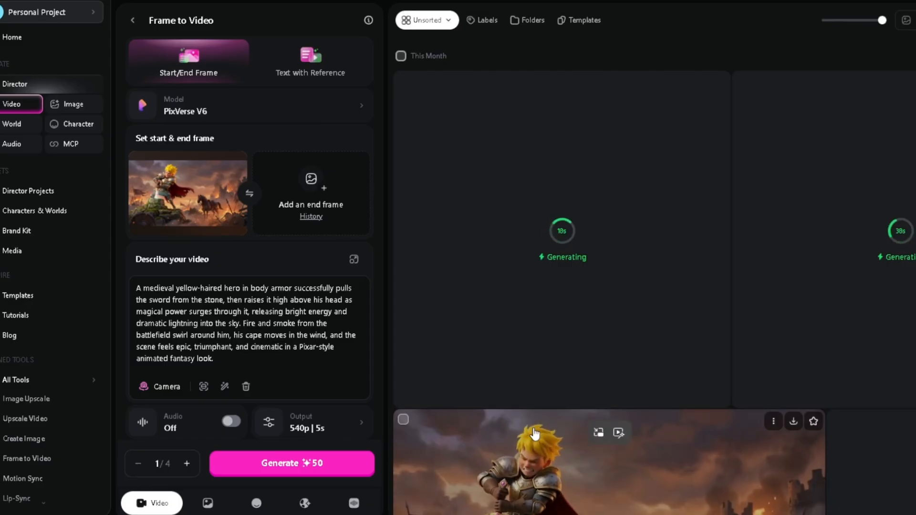
Choose PixVerse C1 as the video model and generate one 720p, 5s video from the same start frame.
{"action": "left_click", "coordinate": [300, 108]}
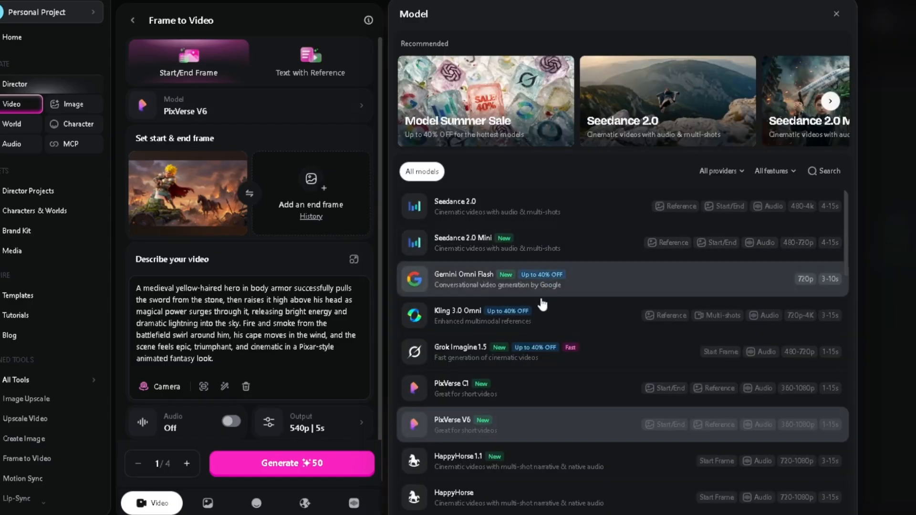
{"action": "left_click", "coordinate": [528, 392]}
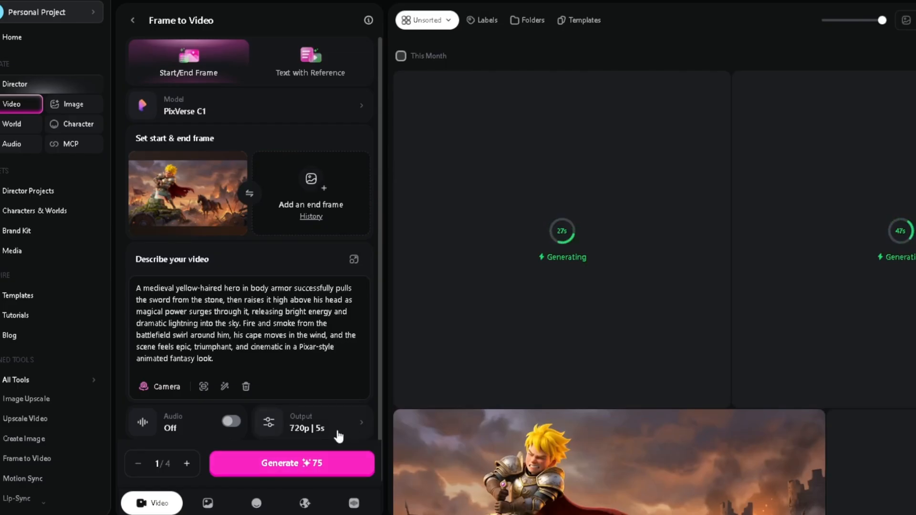
{"action": "left_click", "coordinate": [305, 465]}
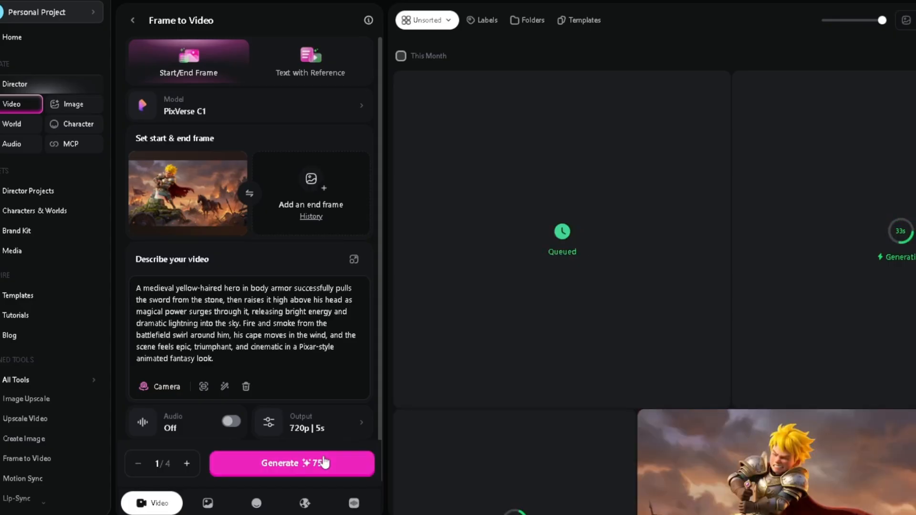
Switch the video model to HappyHorse 1.1 and generate one 720p, 5s video from the same start frame.
{"action": "left_click", "coordinate": [296, 111]}
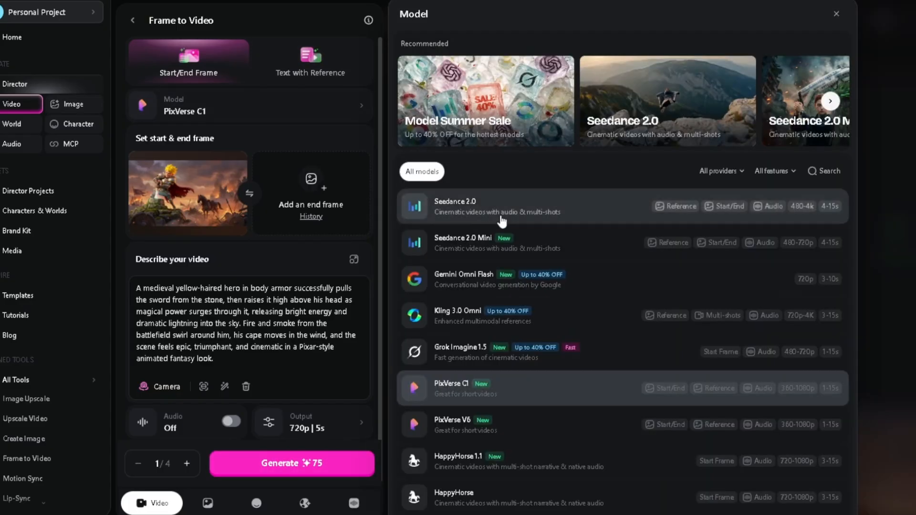
{"action": "scroll", "coordinate": [843, 239], "scroll_direction": "down", "scroll_amount": 1}
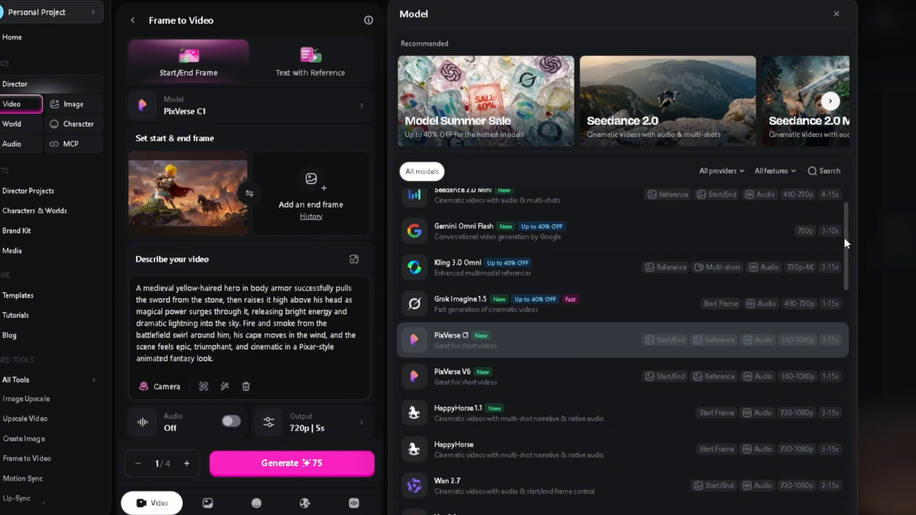
{"action": "scroll", "coordinate": [843, 248], "scroll_direction": "down", "scroll_amount": 3}
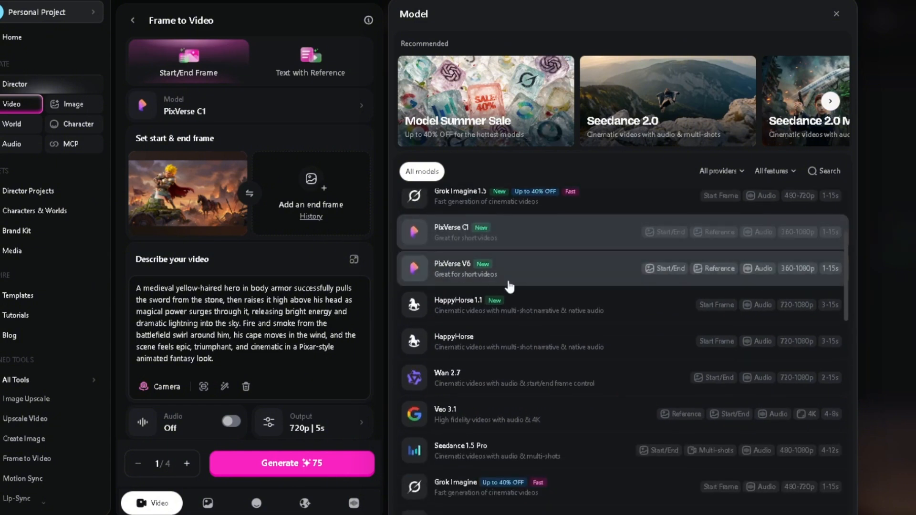
{"action": "left_click", "coordinate": [567, 314]}
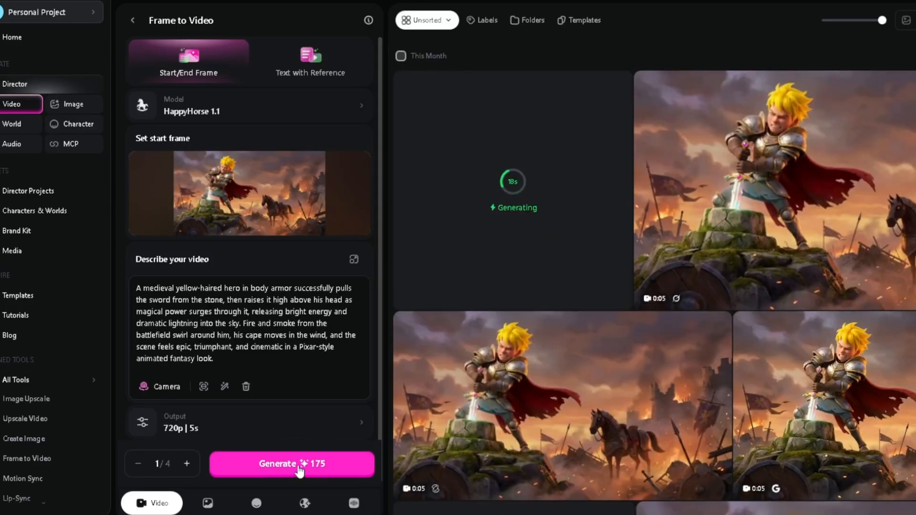
{"action": "left_click", "coordinate": [299, 470]}
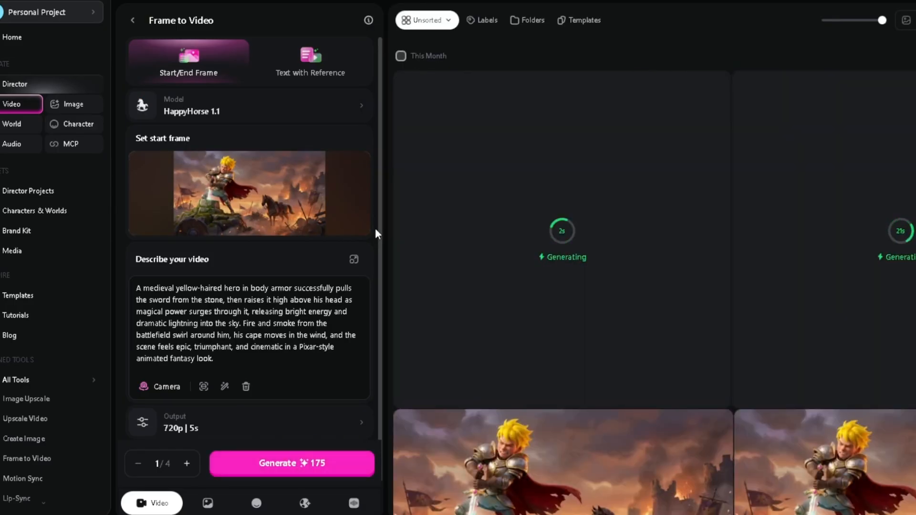
Switch the video model to Wan 2.7 and generate one 720p, 5s video from the same start frame.
{"action": "left_click", "coordinate": [322, 116]}
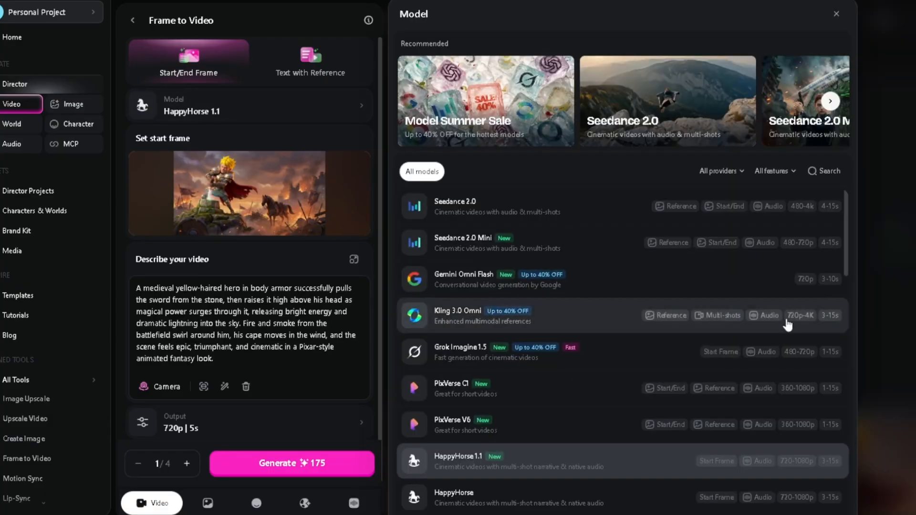
{"action": "left_click_drag", "start_coordinate": [842, 225], "coordinate": [841, 289]}
{"action": "left_click", "coordinate": [553, 300]}
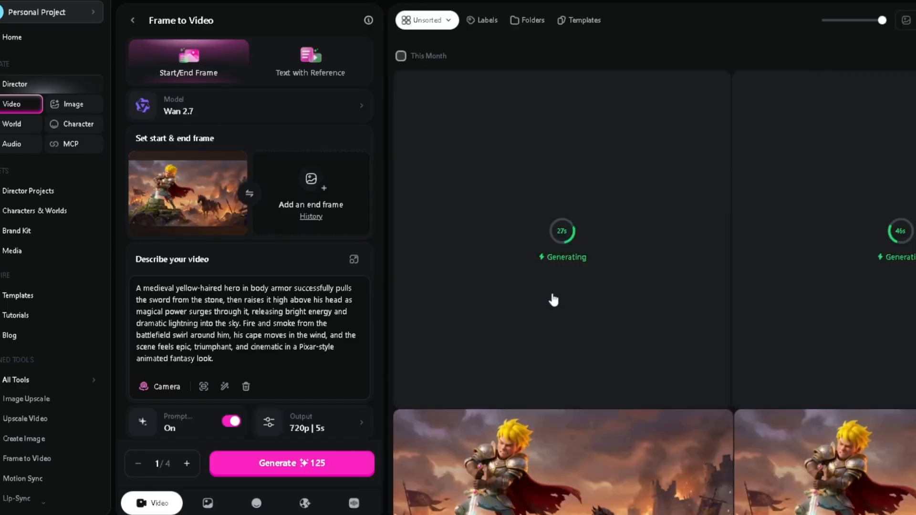
{"action": "left_click", "coordinate": [316, 474]}
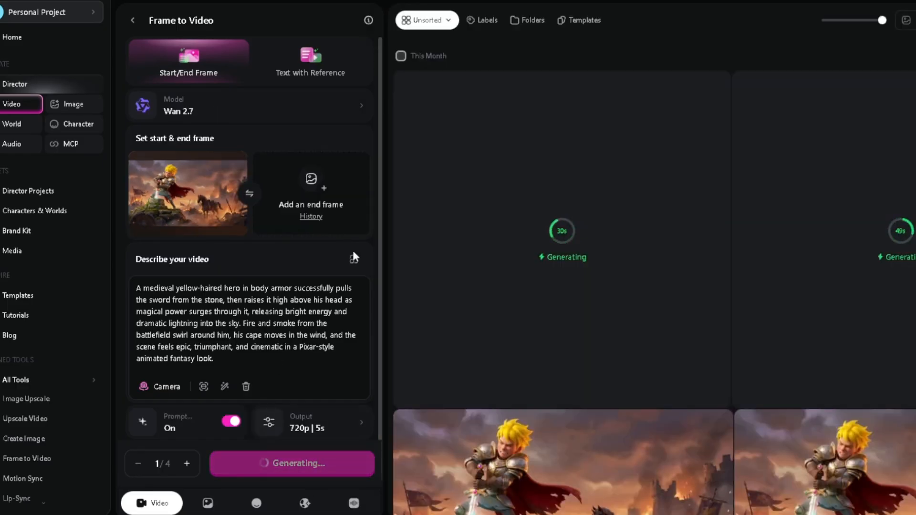
Switch the video model to Veo 3.1 and generate one video from the same start frame and description.
{"action": "left_click", "coordinate": [328, 114]}
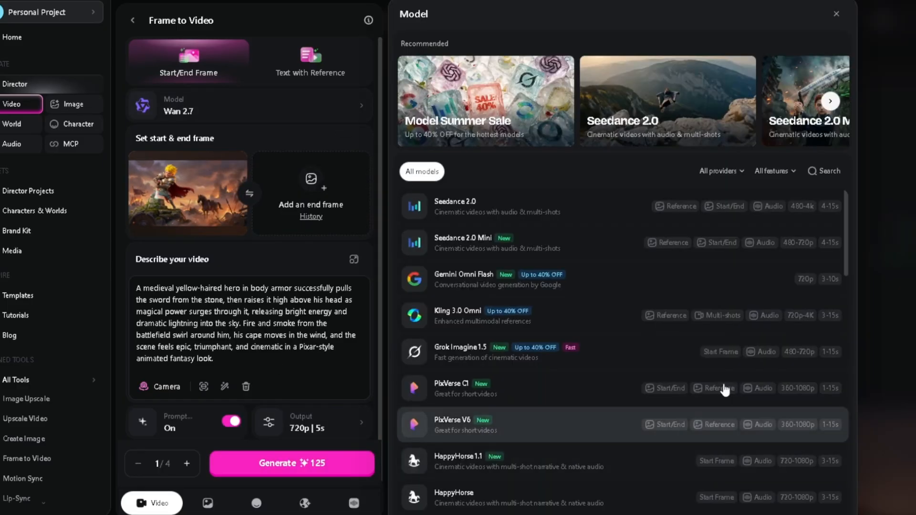
{"action": "left_click_drag", "start_coordinate": [847, 230], "coordinate": [829, 319]}
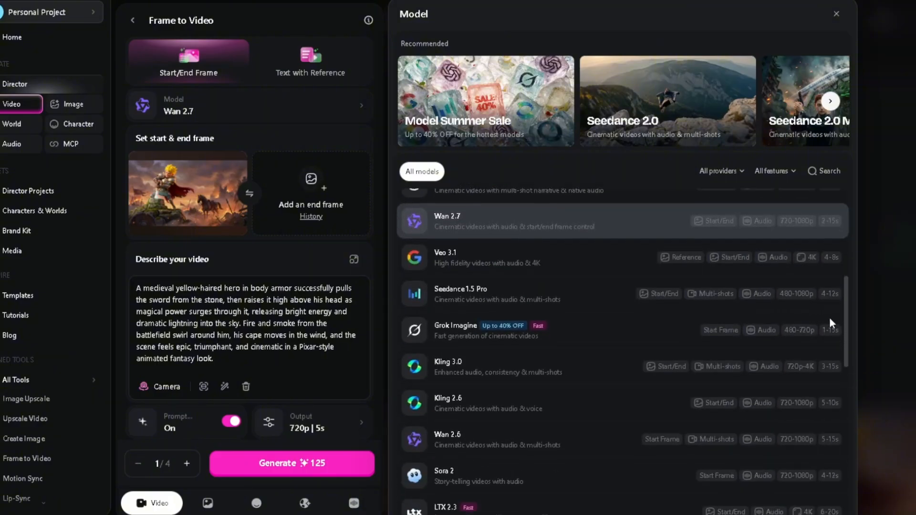
{"action": "left_click", "coordinate": [587, 251]}
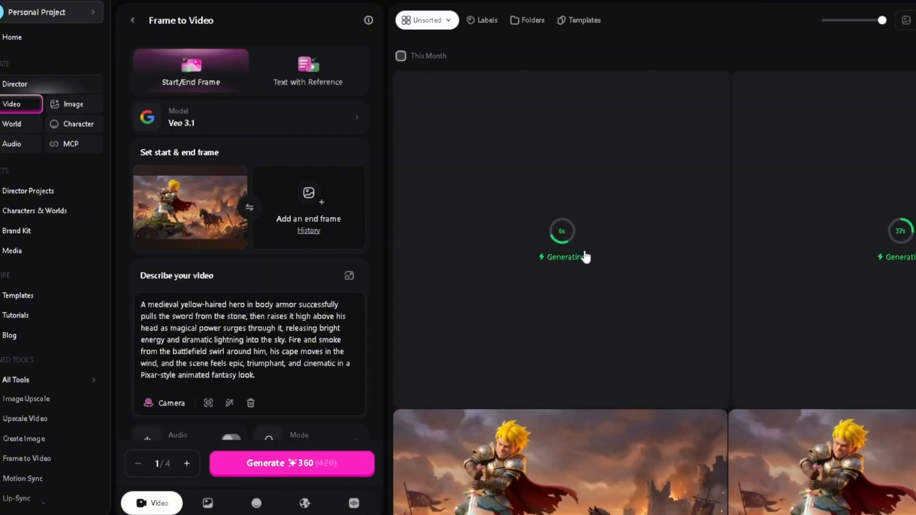
{"action": "left_click", "coordinate": [285, 463]}
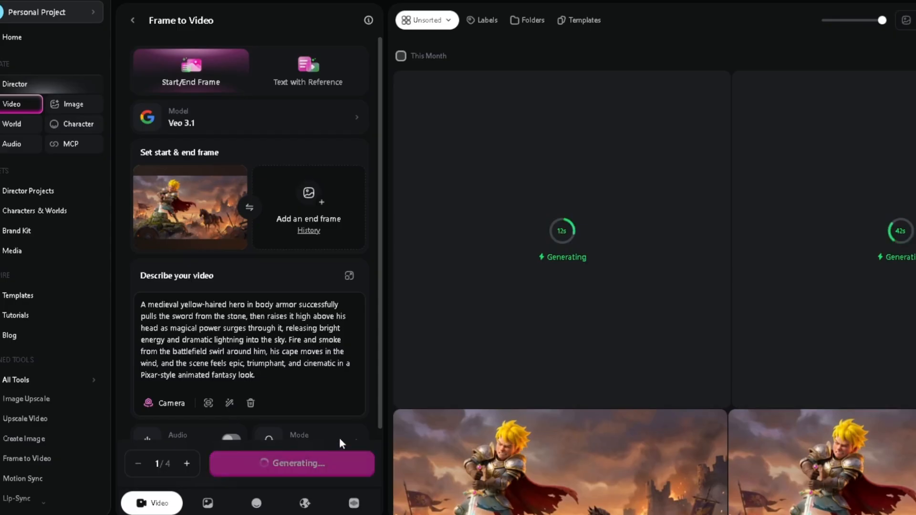
{"action": "left_click", "coordinate": [352, 122]}
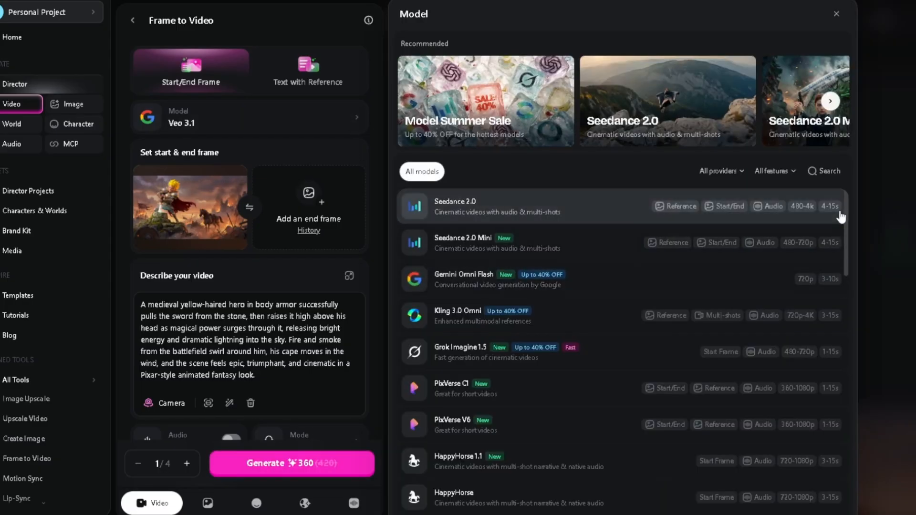
{"action": "left_click_drag", "start_coordinate": [838, 205], "coordinate": [824, 189]}
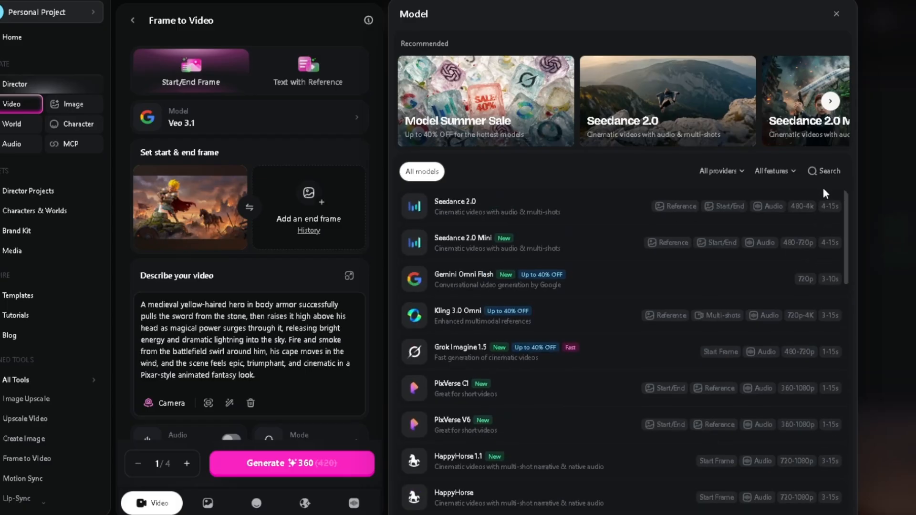
Close the model list, open the generated Veo 3.1 video from the gallery and replay it.
{"action": "left_click", "coordinate": [836, 15]}
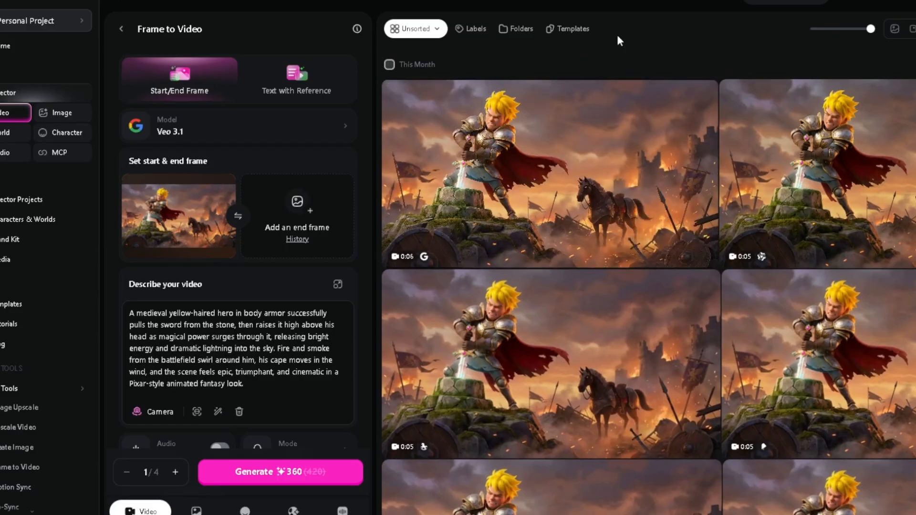
{"action": "left_click", "coordinate": [649, 133]}
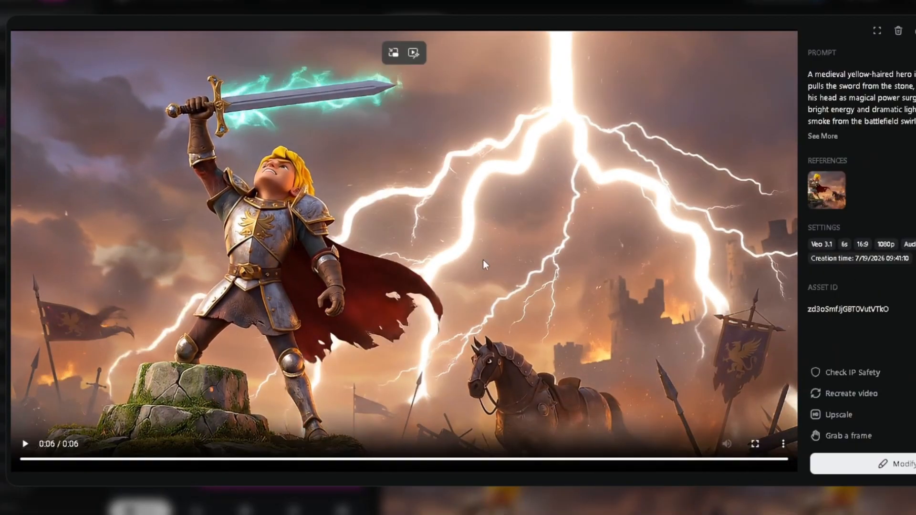
{"action": "left_click", "coordinate": [12, 448]}
{"action": "left_click", "coordinate": [27, 445]}
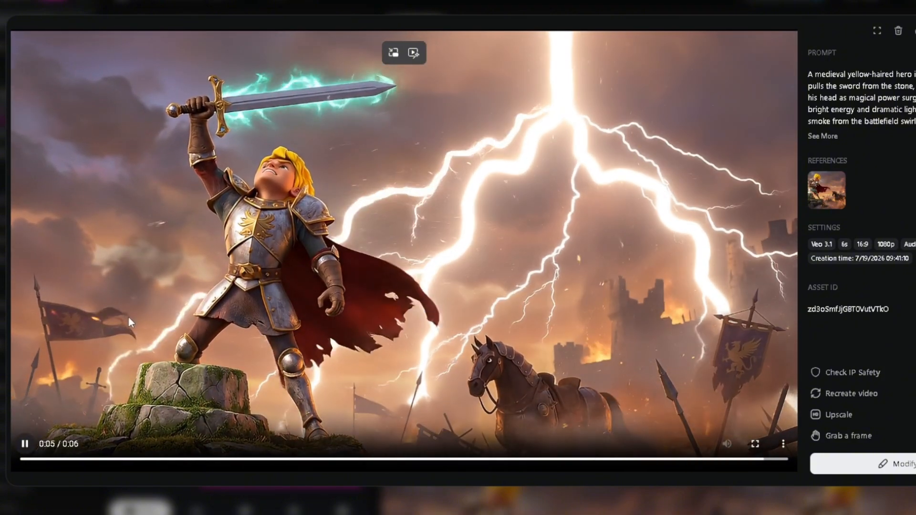
{"action": "left_click", "coordinate": [27, 444]}
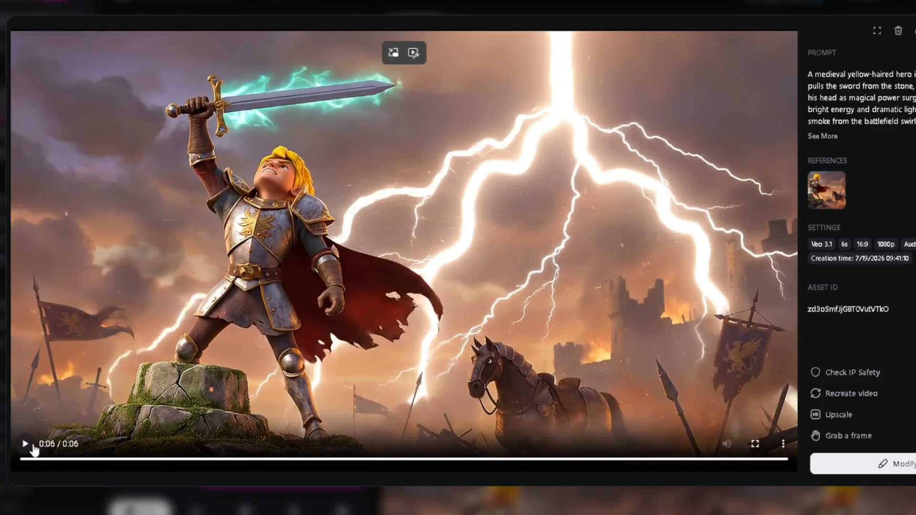
{"action": "left_click", "coordinate": [31, 445]}
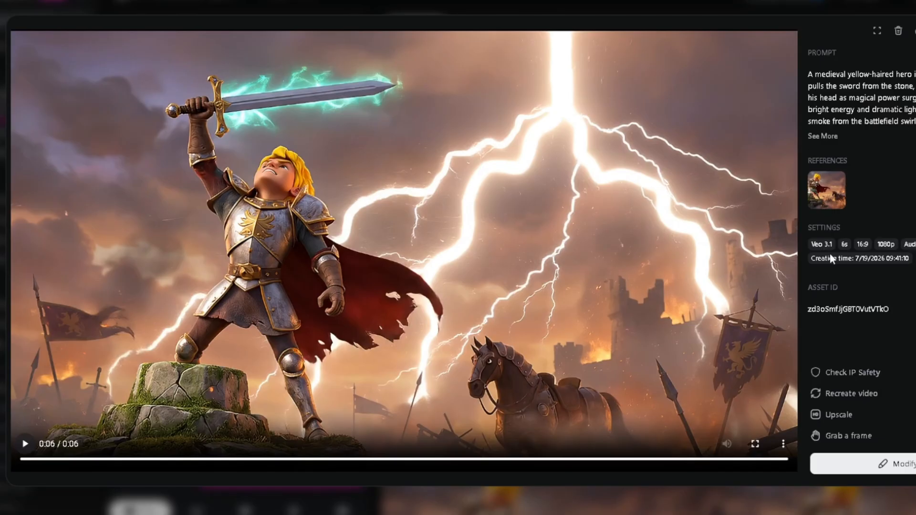
Go to the Wan 2.7 video in the viewer and replay it several times to check the sword and lightning animation.
{"action": "left_click", "coordinate": [915, 250]}
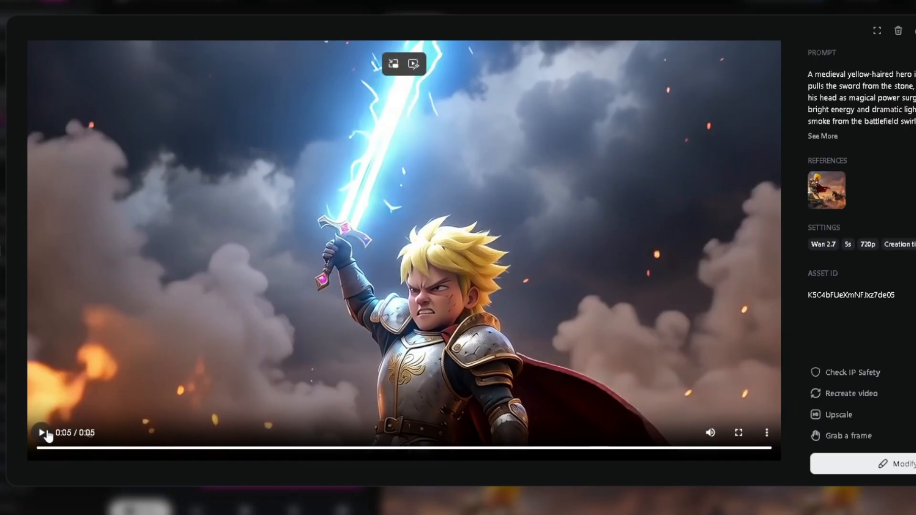
{"action": "left_click", "coordinate": [42, 432]}
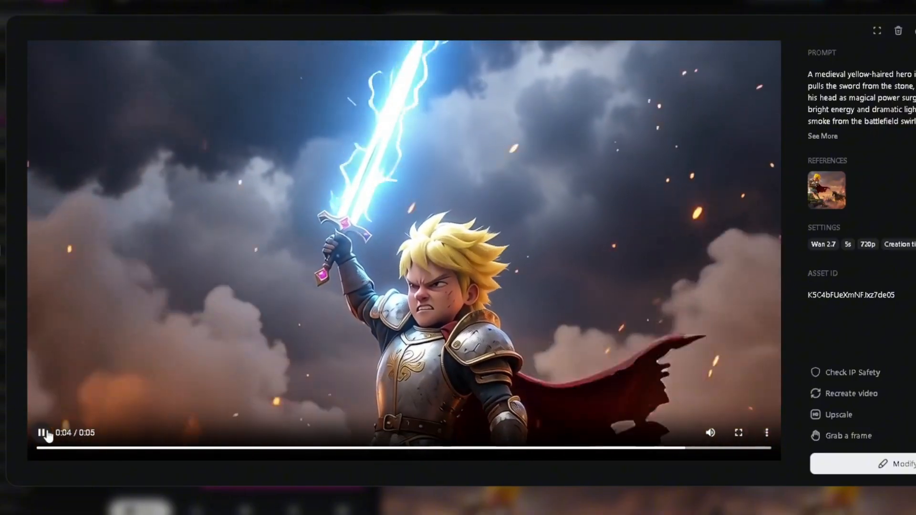
{"action": "left_click", "coordinate": [46, 433]}
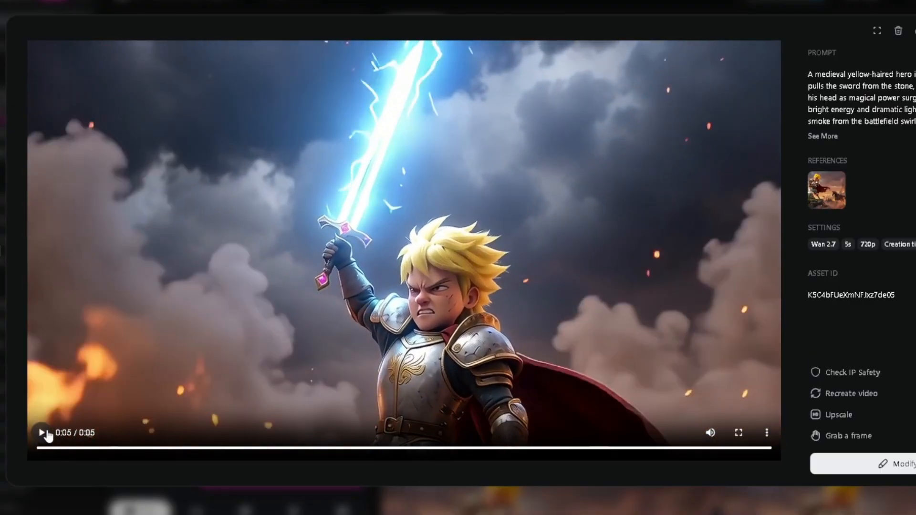
{"action": "left_click", "coordinate": [47, 435]}
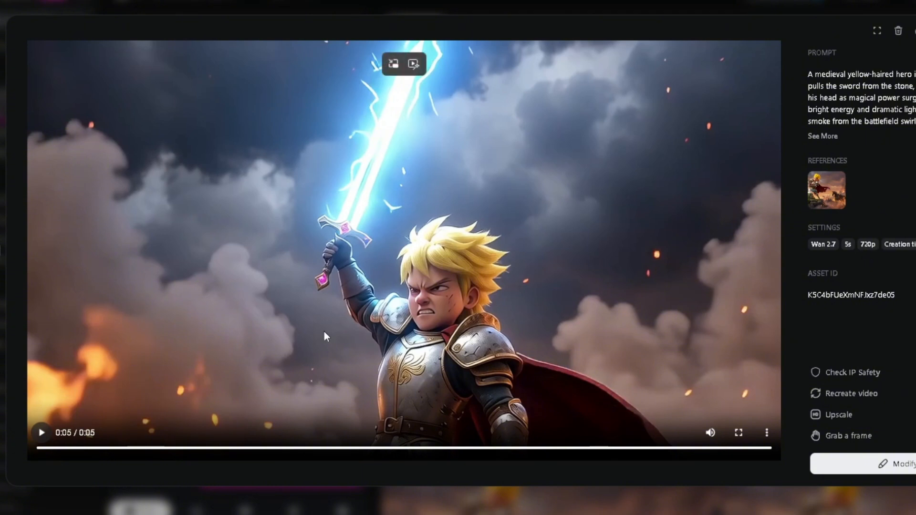
{"action": "left_click", "coordinate": [42, 433]}
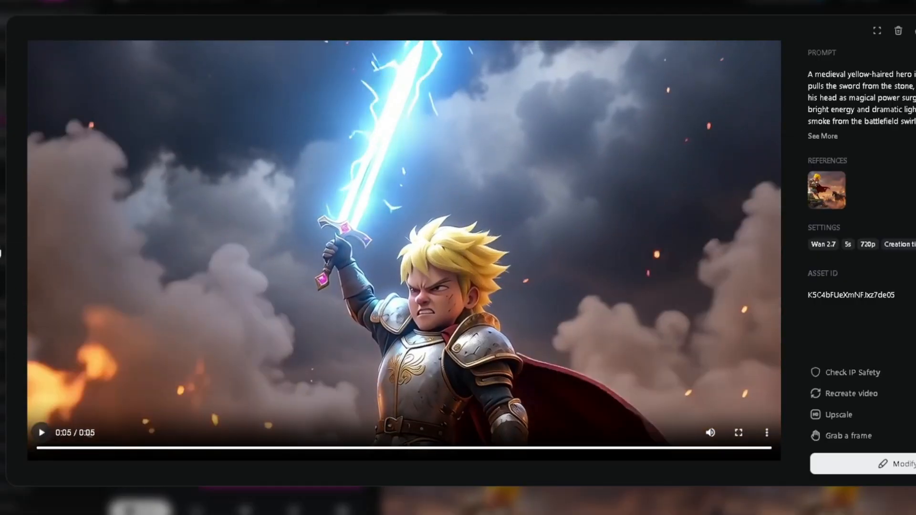
{"action": "left_click", "coordinate": [48, 436]}
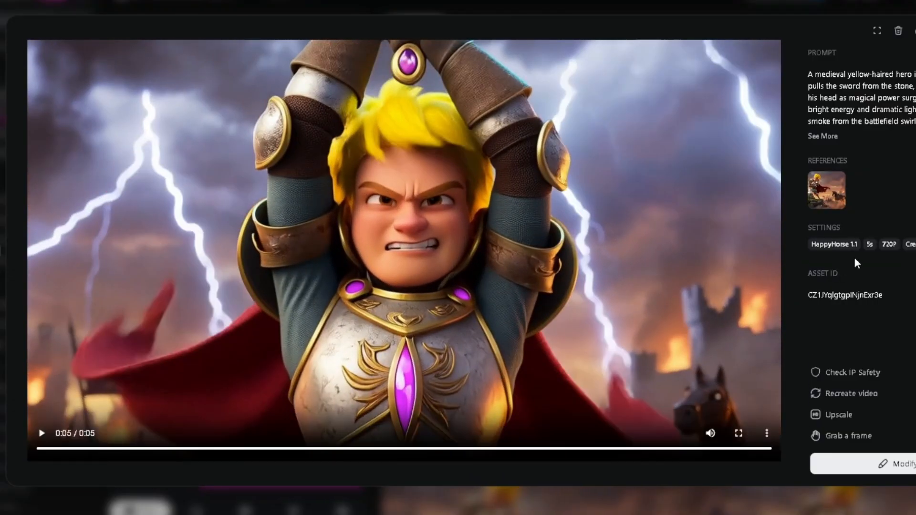
Replay the HappyHorse 1.1 video several times to review the hero's motion and the lightning effects.
{"action": "left_click", "coordinate": [41, 434]}
{"action": "left_click", "coordinate": [41, 435]}
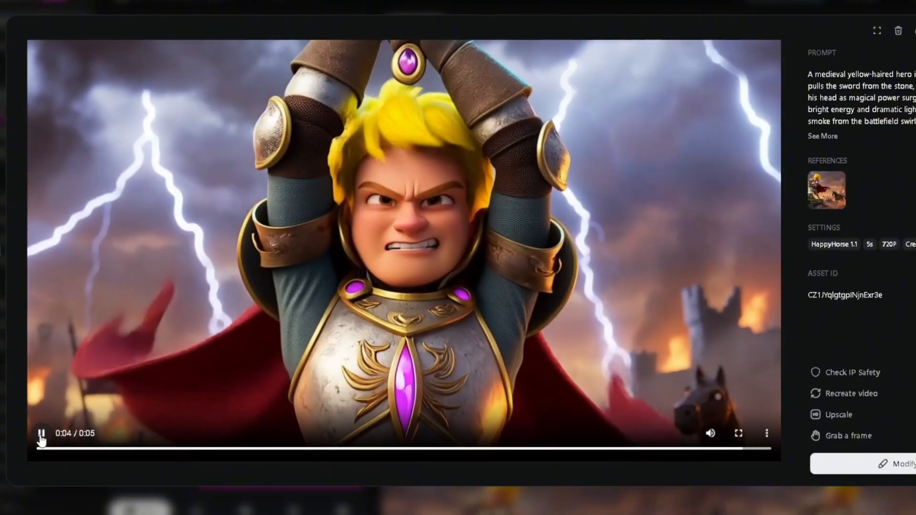
{"action": "left_click", "coordinate": [42, 435]}
{"action": "left_click", "coordinate": [41, 436]}
{"action": "left_click", "coordinate": [42, 434]}
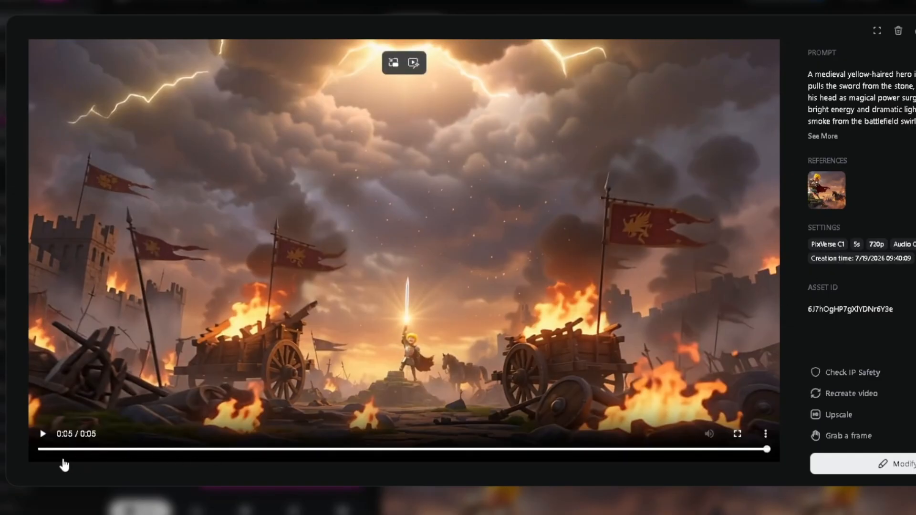
Replay the PixVerse C1 video several times to examine its camera movement and battlefield scene.
{"action": "left_click", "coordinate": [43, 434]}
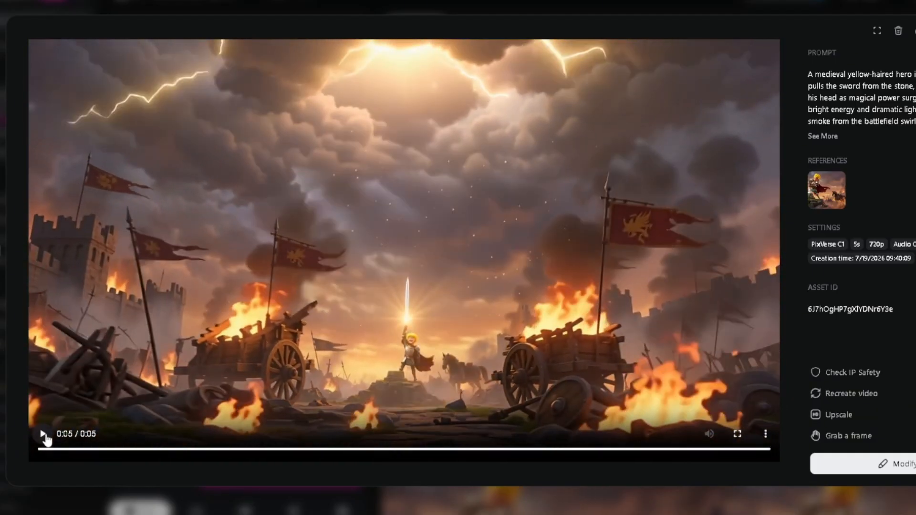
{"action": "left_click", "coordinate": [43, 434]}
{"action": "left_click", "coordinate": [43, 434]}
{"action": "left_click", "coordinate": [43, 434]}
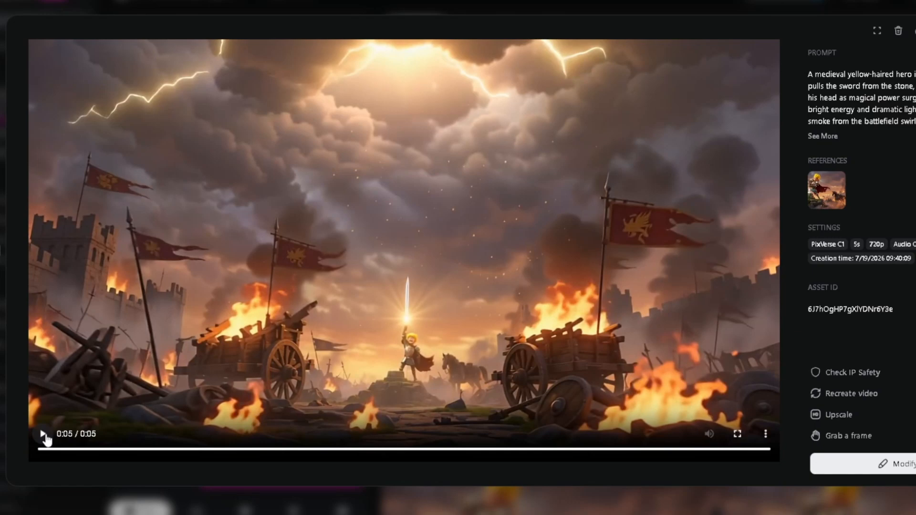
{"action": "left_click", "coordinate": [43, 434]}
Go to the Grok Imagine 1.5 video and replay it several times to review the animation.
{"action": "key", "text": "Right"}
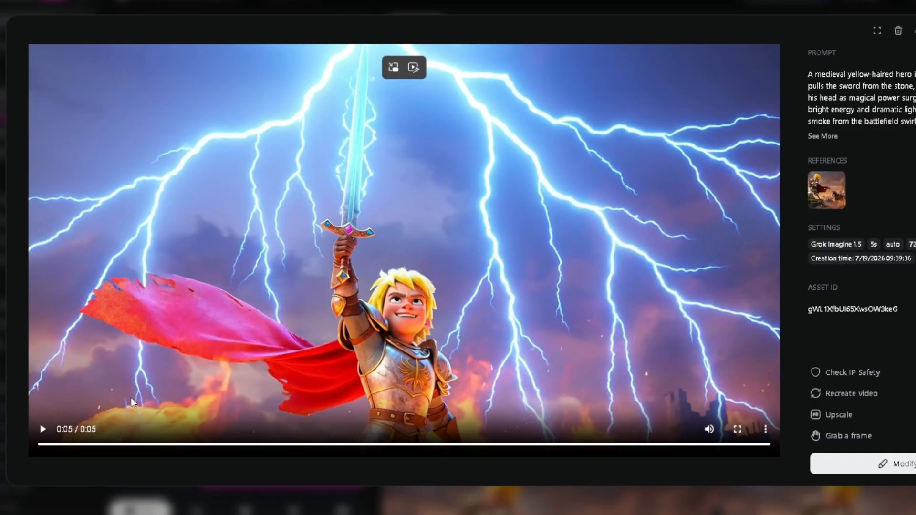
{"action": "left_click", "coordinate": [43, 430]}
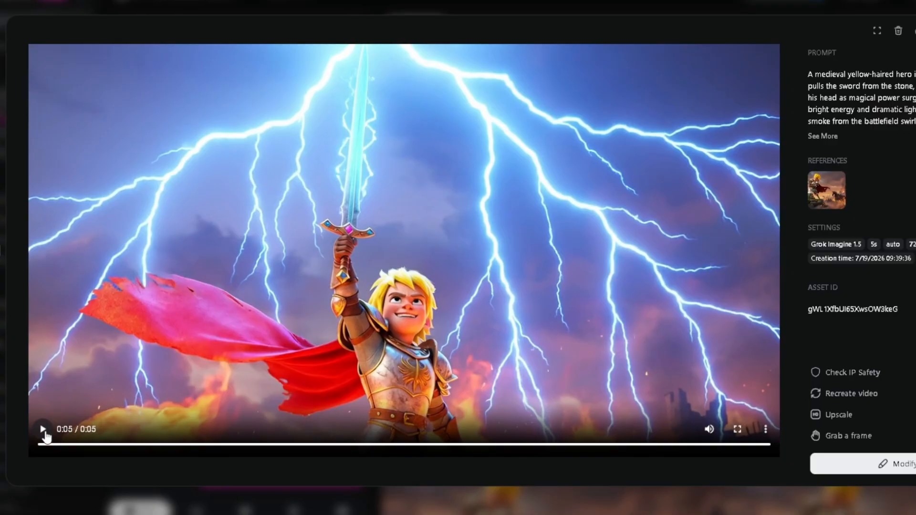
{"action": "left_click", "coordinate": [43, 431]}
{"action": "left_click", "coordinate": [44, 430]}
{"action": "left_click", "coordinate": [43, 430]}
Replay the Kling 3.0 Omni video to check how the hero raises the sword.
{"action": "left_click", "coordinate": [44, 431]}
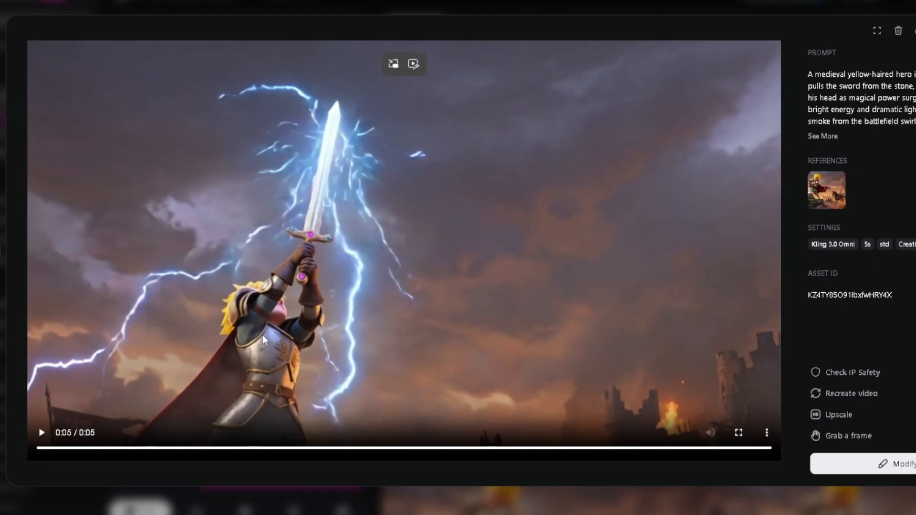
{"action": "left_click", "coordinate": [41, 433]}
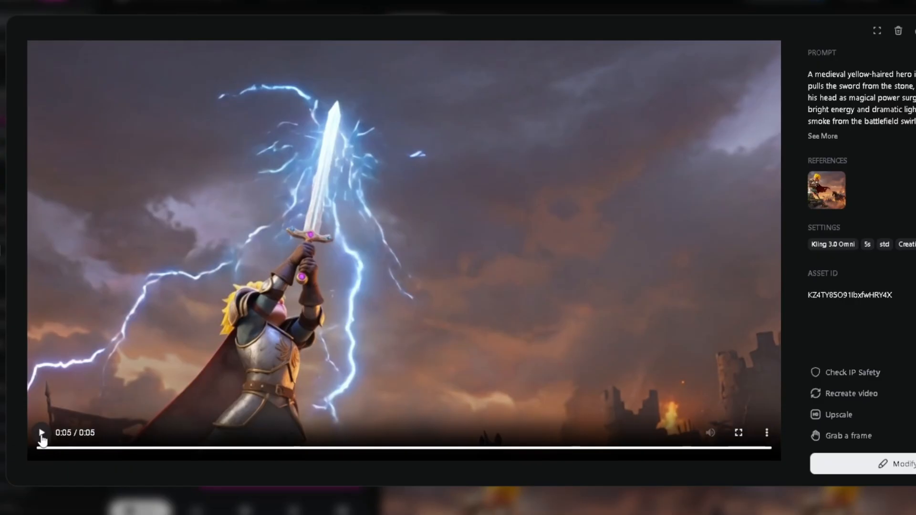
{"action": "left_click", "coordinate": [41, 433]}
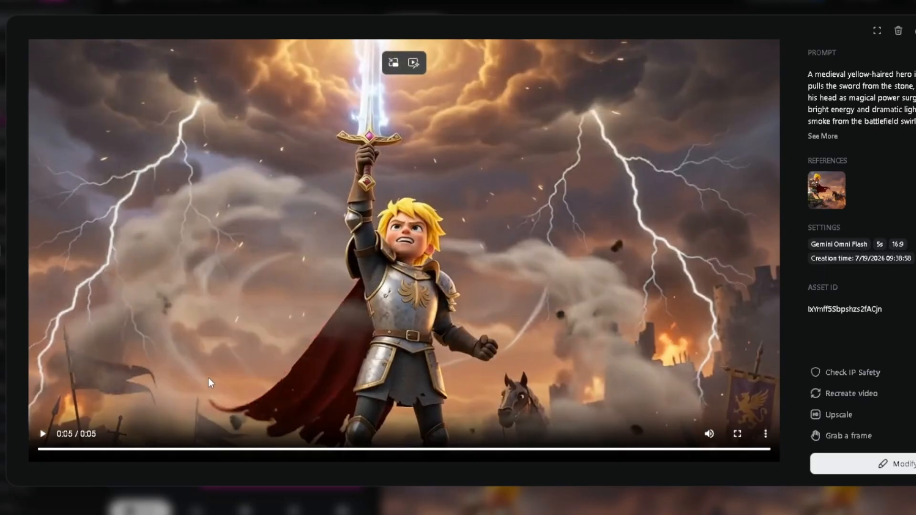
Replay the Gemini Omni Flash video several times to review its character consistency and effects.
{"action": "left_click", "coordinate": [39, 442]}
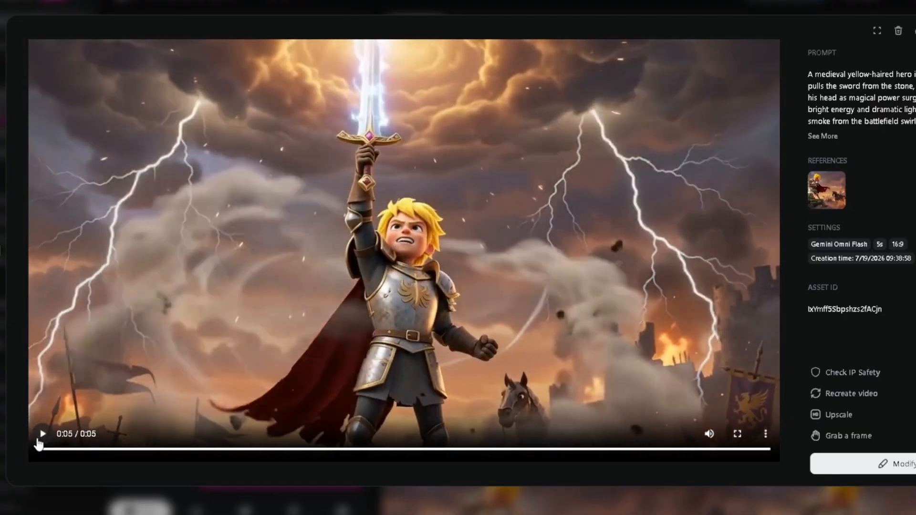
{"action": "left_click", "coordinate": [41, 442]}
{"action": "left_click", "coordinate": [43, 441]}
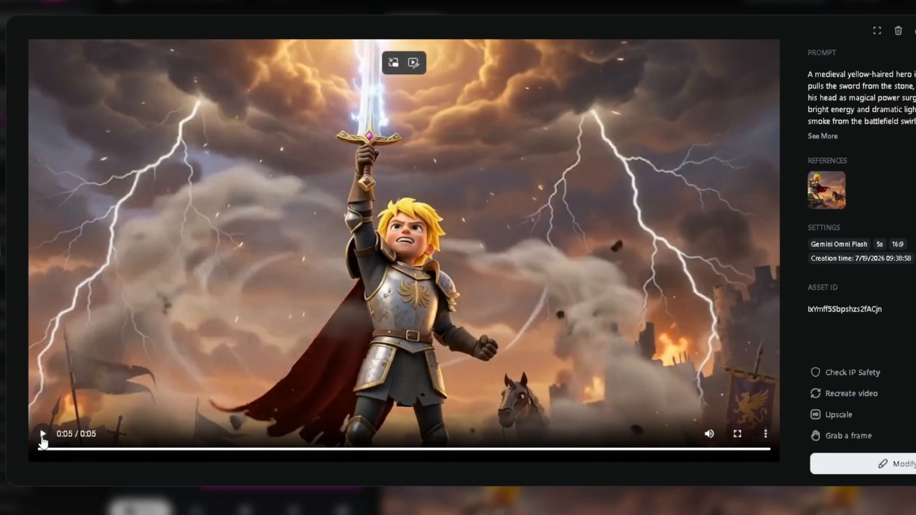
{"action": "left_click", "coordinate": [42, 434]}
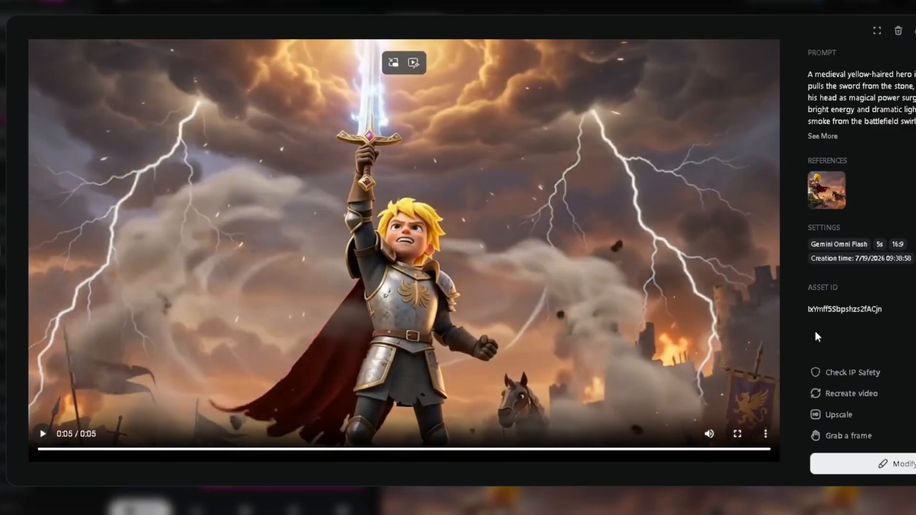
Go to the Byte Plus Seedance 2.0 video and replay it to examine the lightning and sword animation.
{"action": "left_click", "coordinate": [915, 251]}
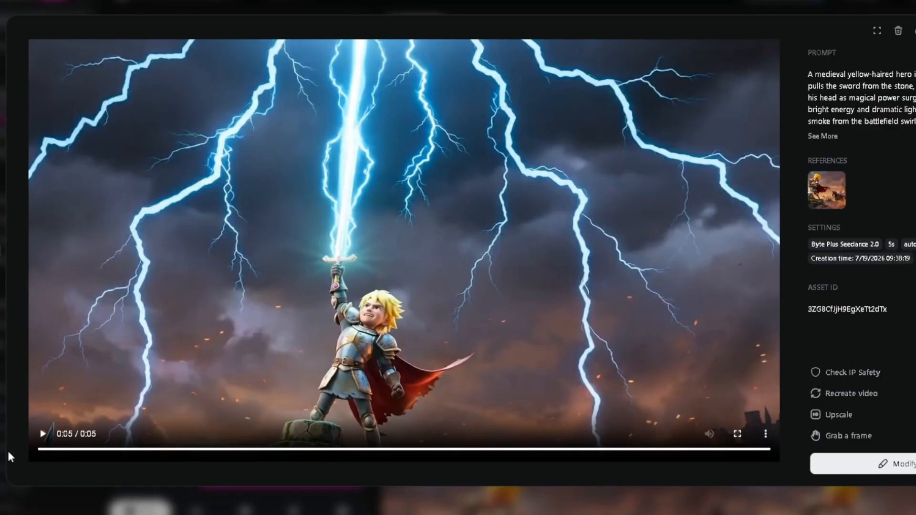
{"action": "left_click", "coordinate": [44, 437]}
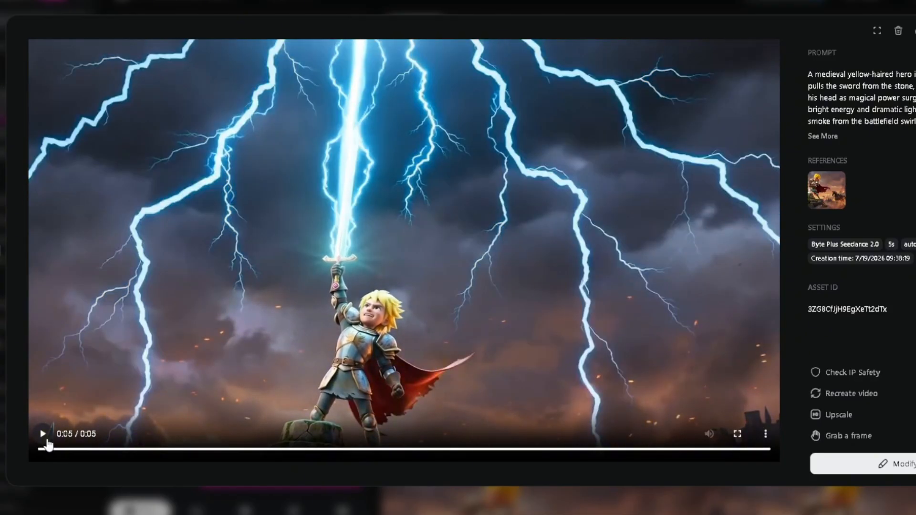
{"action": "left_click", "coordinate": [47, 441]}
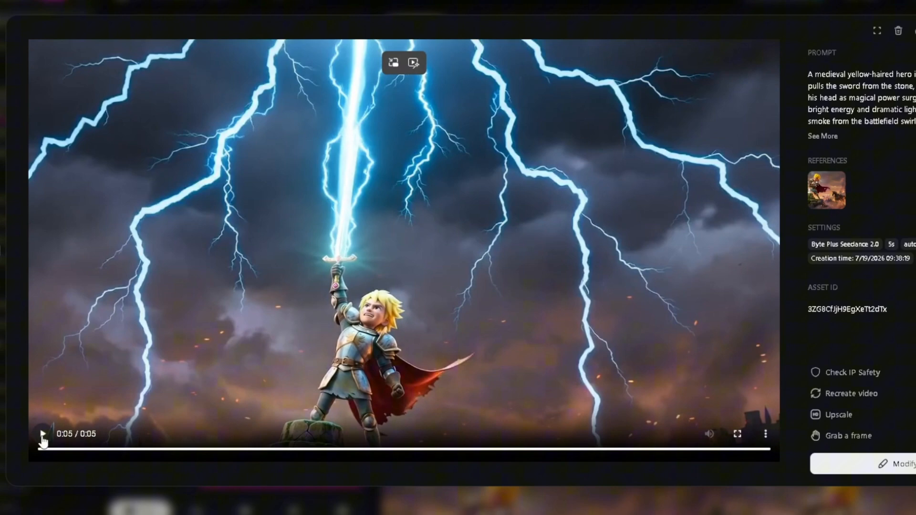
{"action": "left_click", "coordinate": [42, 438]}
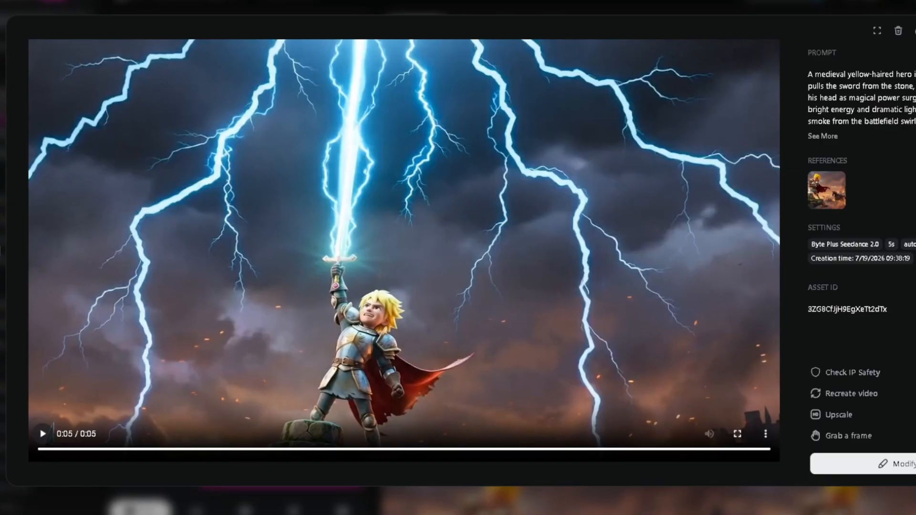
Return to the Gemini Omni Flash video and play it again for comparison with Seedance 2.0.
{"action": "key", "text": "Left"}
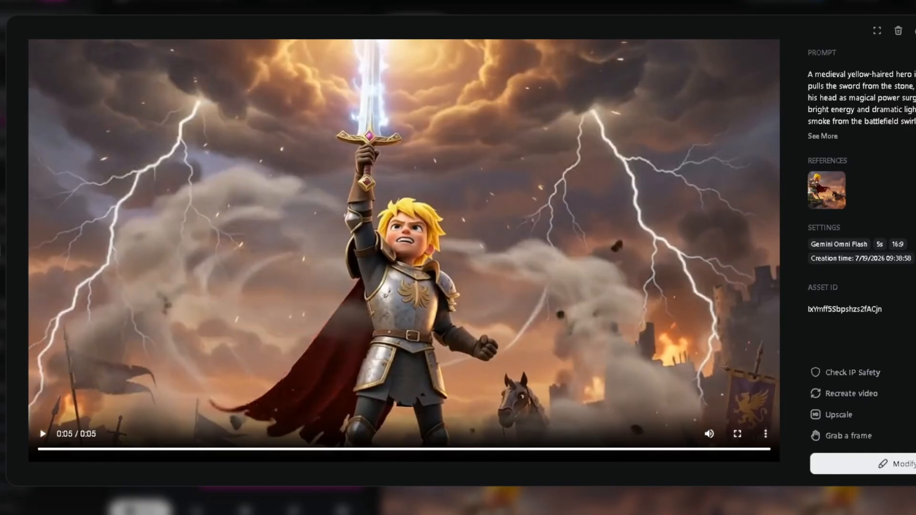
{"action": "left_click", "coordinate": [41, 435]}
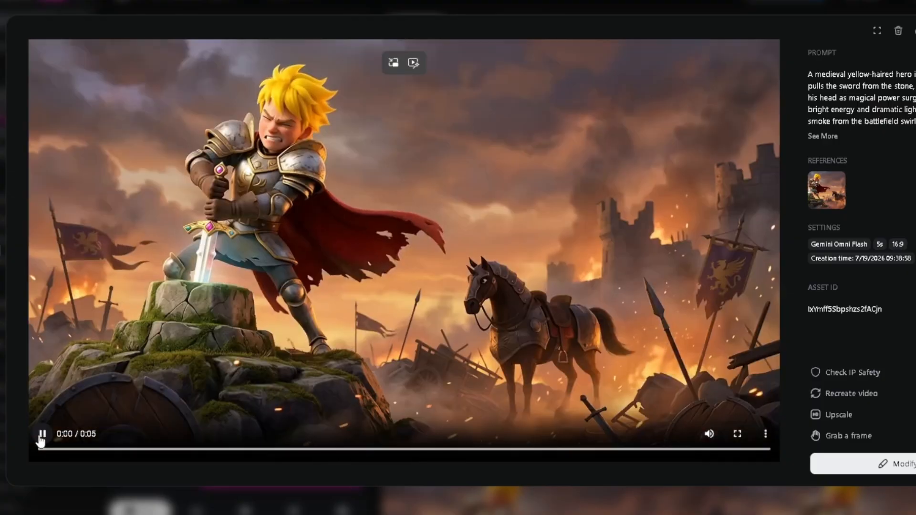